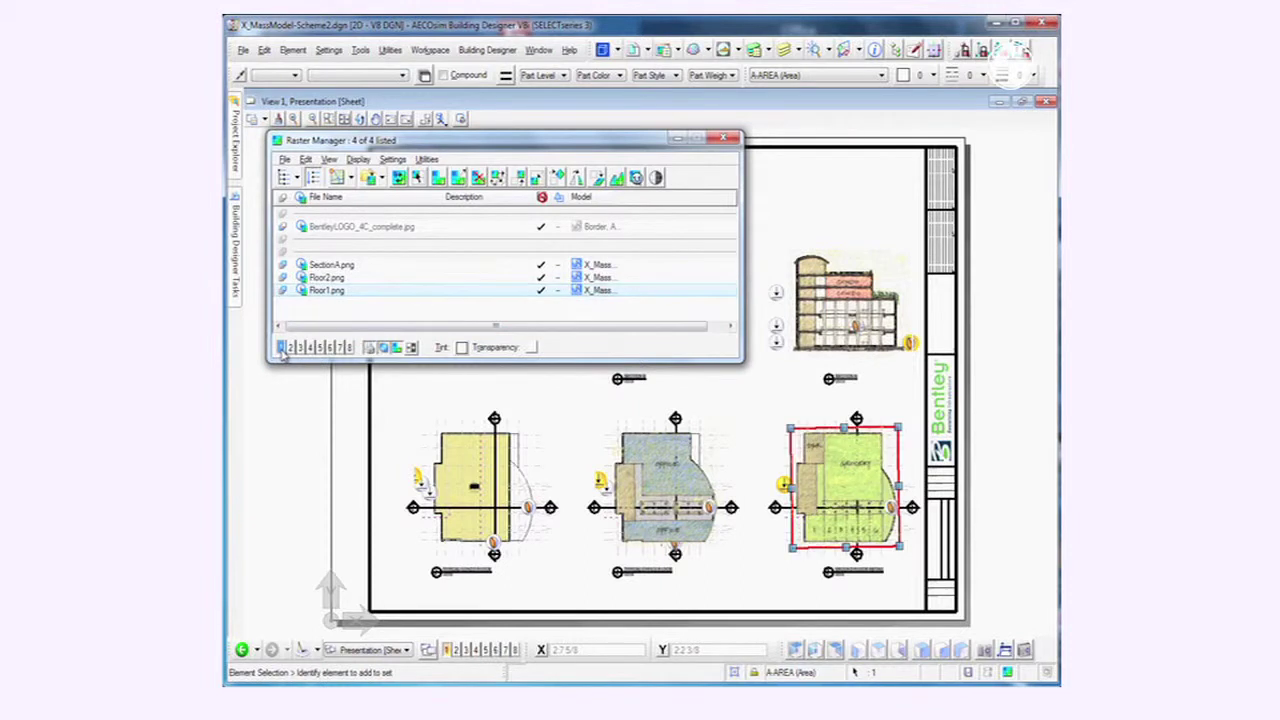
Close Raster Manager, open the Floor 2 design model, and fit it in isometric view
{"action": "left_click", "coordinate": [726, 139]}
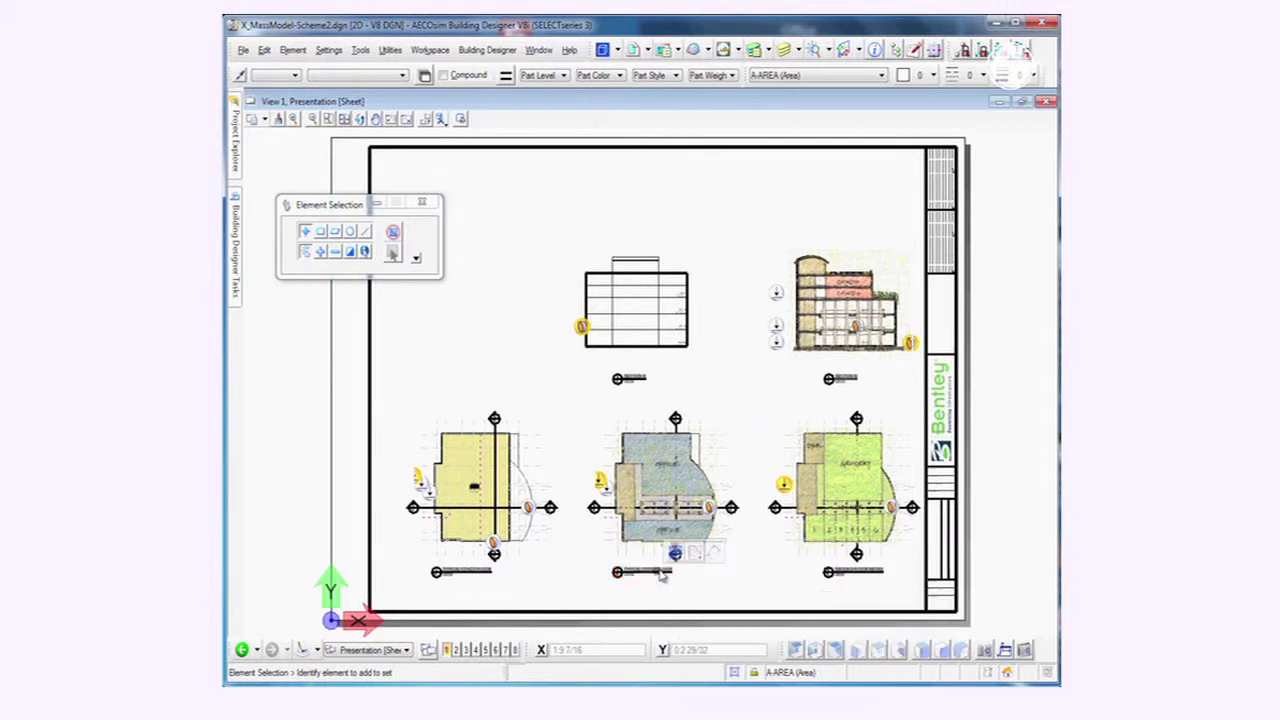
{"action": "left_click", "coordinate": [675, 553]}
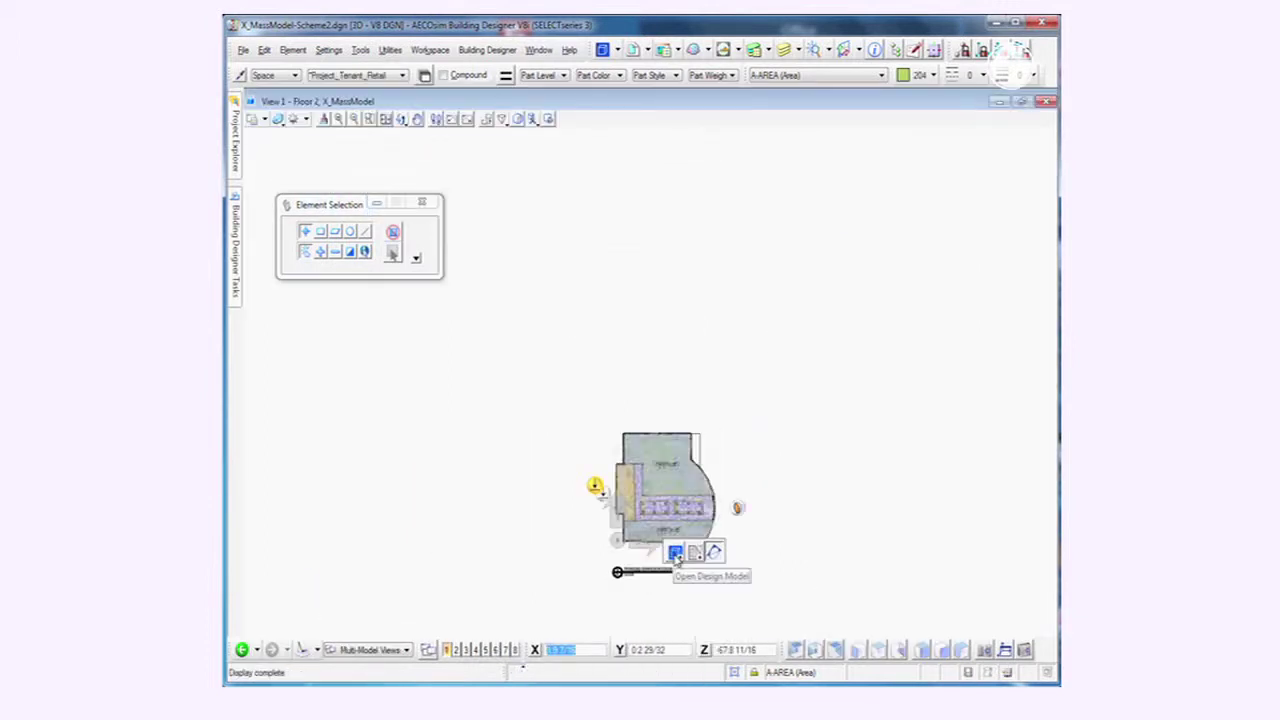
{"action": "left_click", "coordinate": [401, 119]}
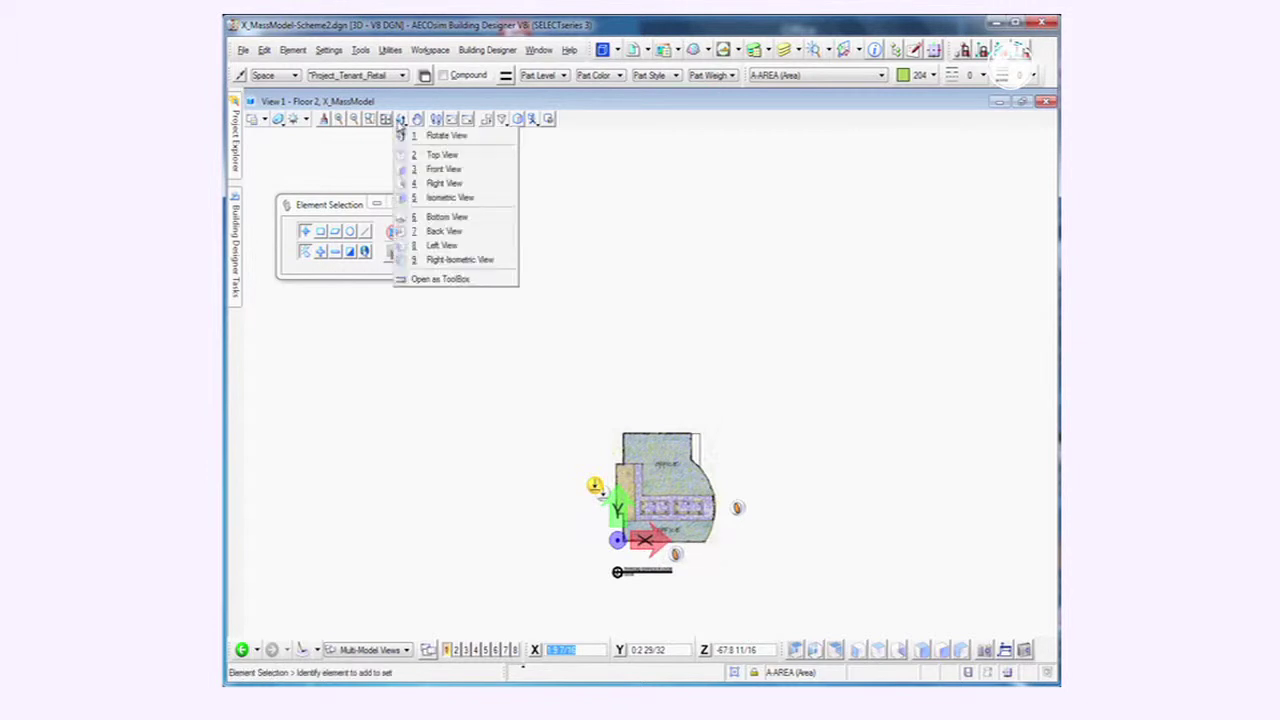
{"action": "left_click", "coordinate": [455, 197]}
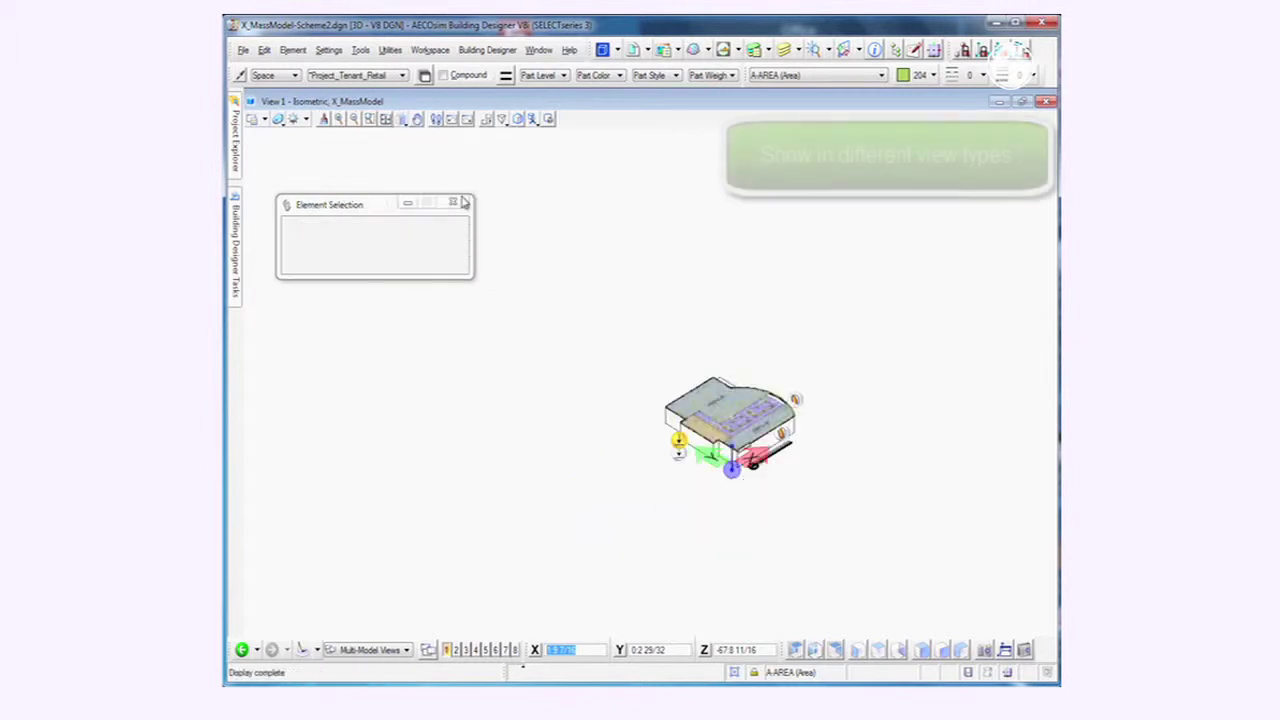
{"action": "left_click", "coordinate": [385, 119]}
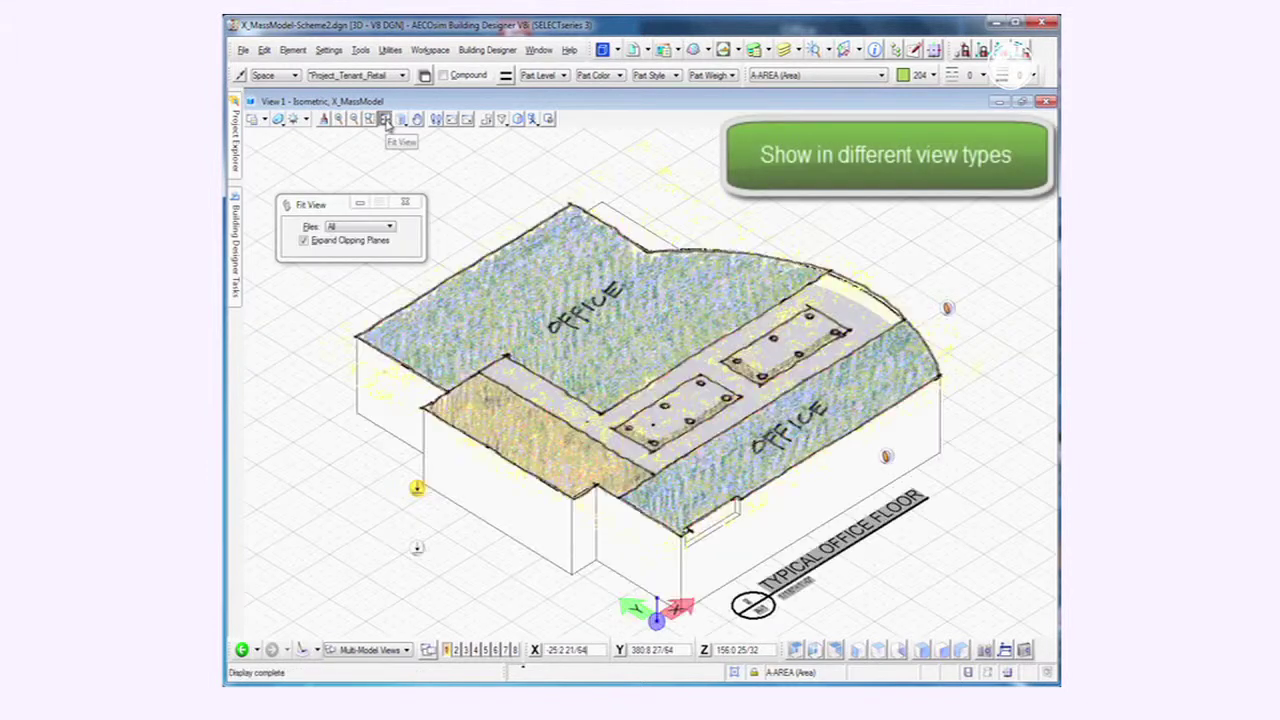
Open the ground-floor Floor 1 retail model from its marker
{"action": "mouse_move", "coordinate": [417, 550]}
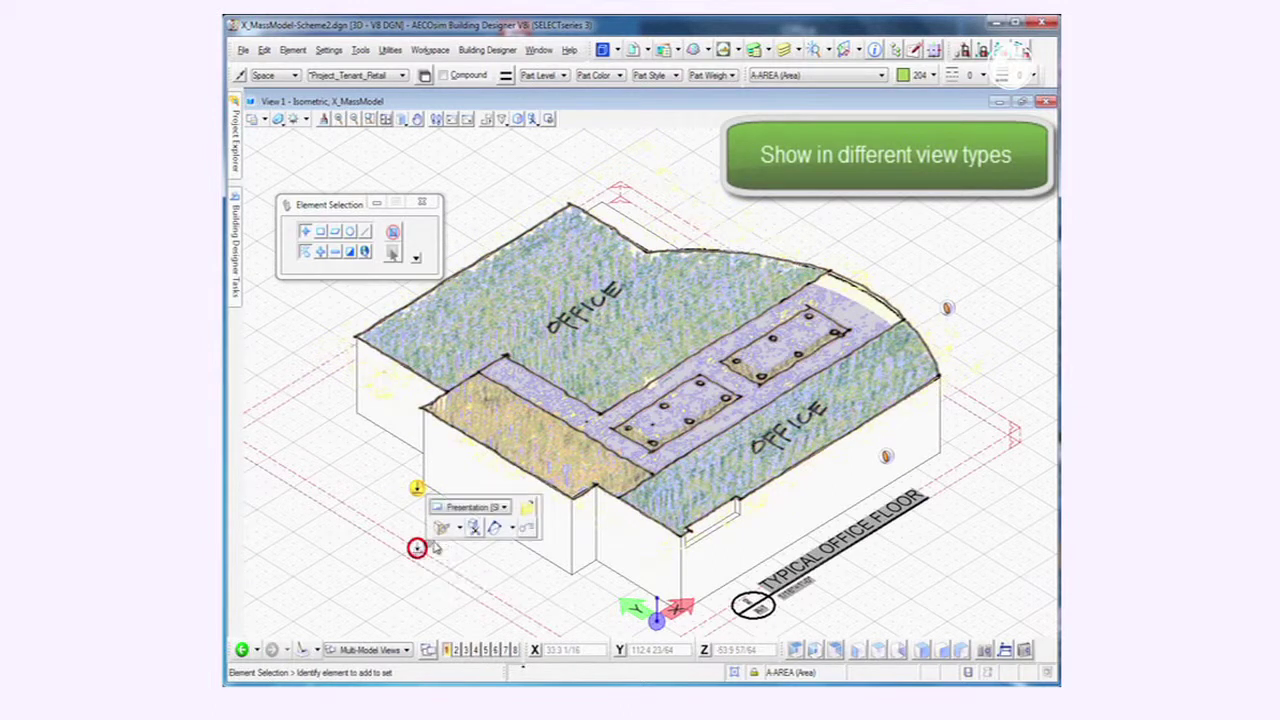
{"action": "left_click", "coordinate": [441, 530]}
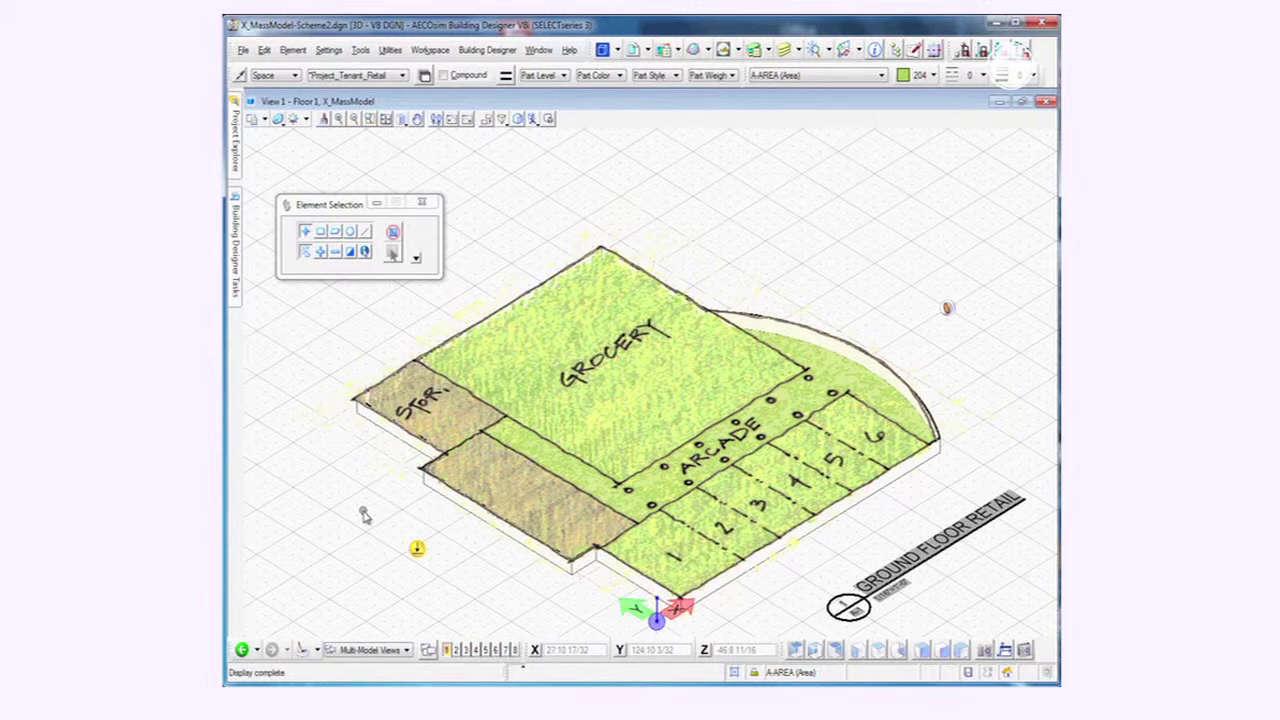
{"action": "mouse_move", "coordinate": [955, 307]}
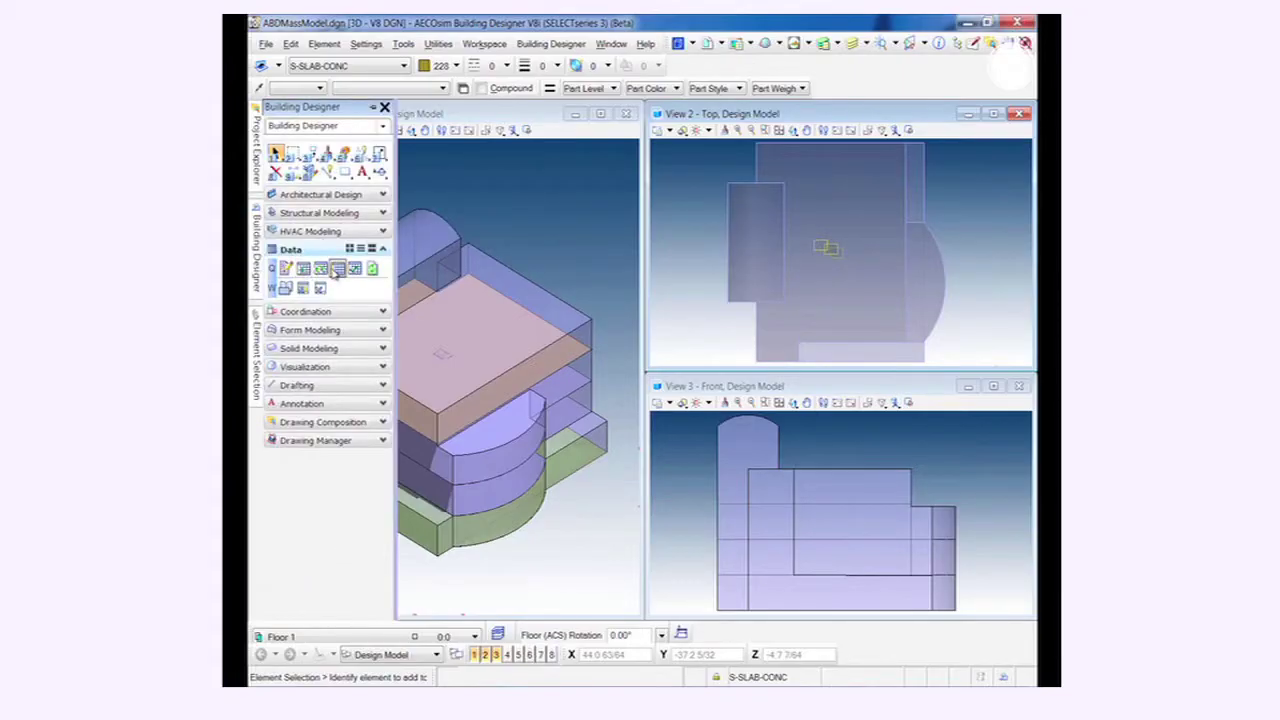
Show the Space Program areas per floor in DataGroup Explorer
{"action": "left_click", "coordinate": [337, 270]}
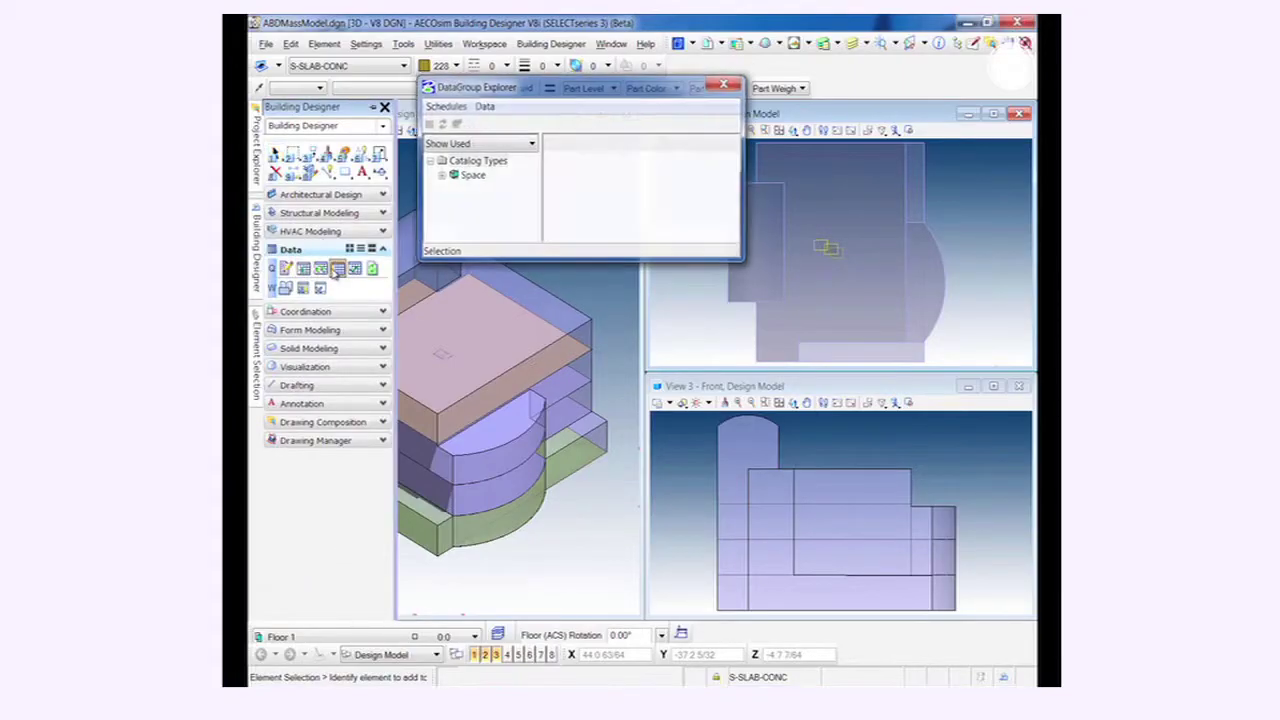
{"action": "left_click", "coordinate": [440, 176]}
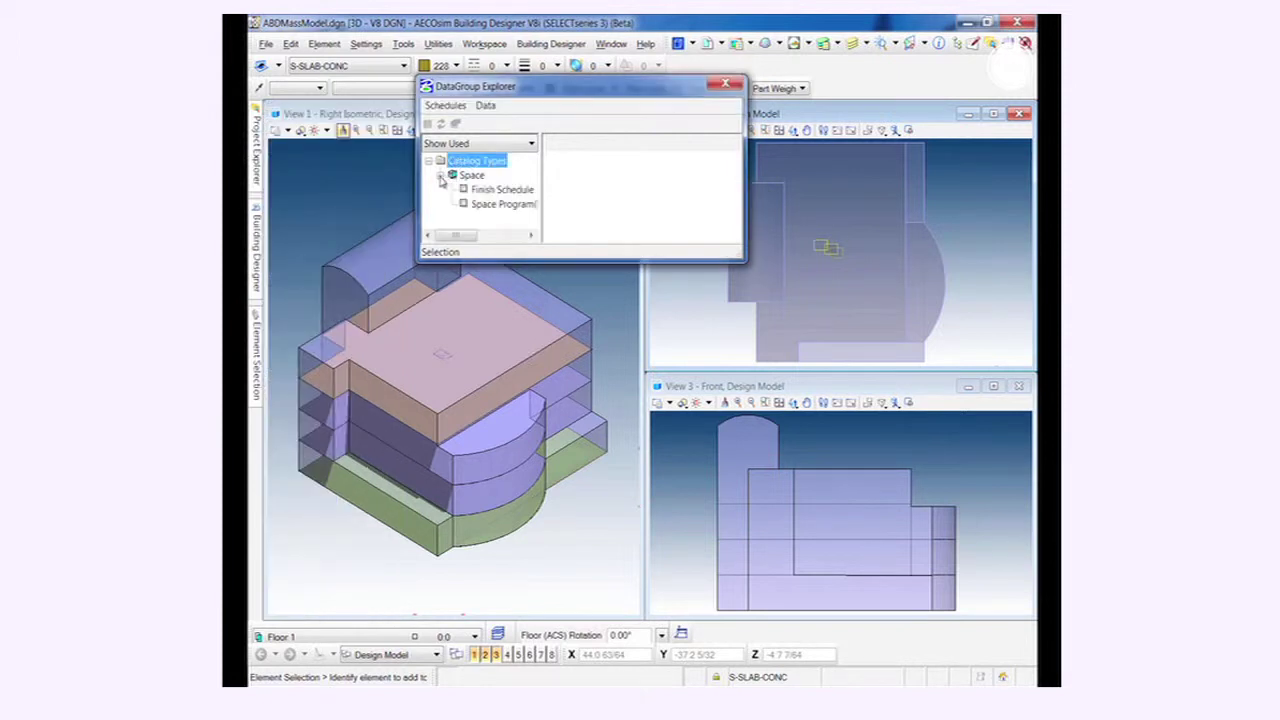
{"action": "left_click", "coordinate": [490, 203]}
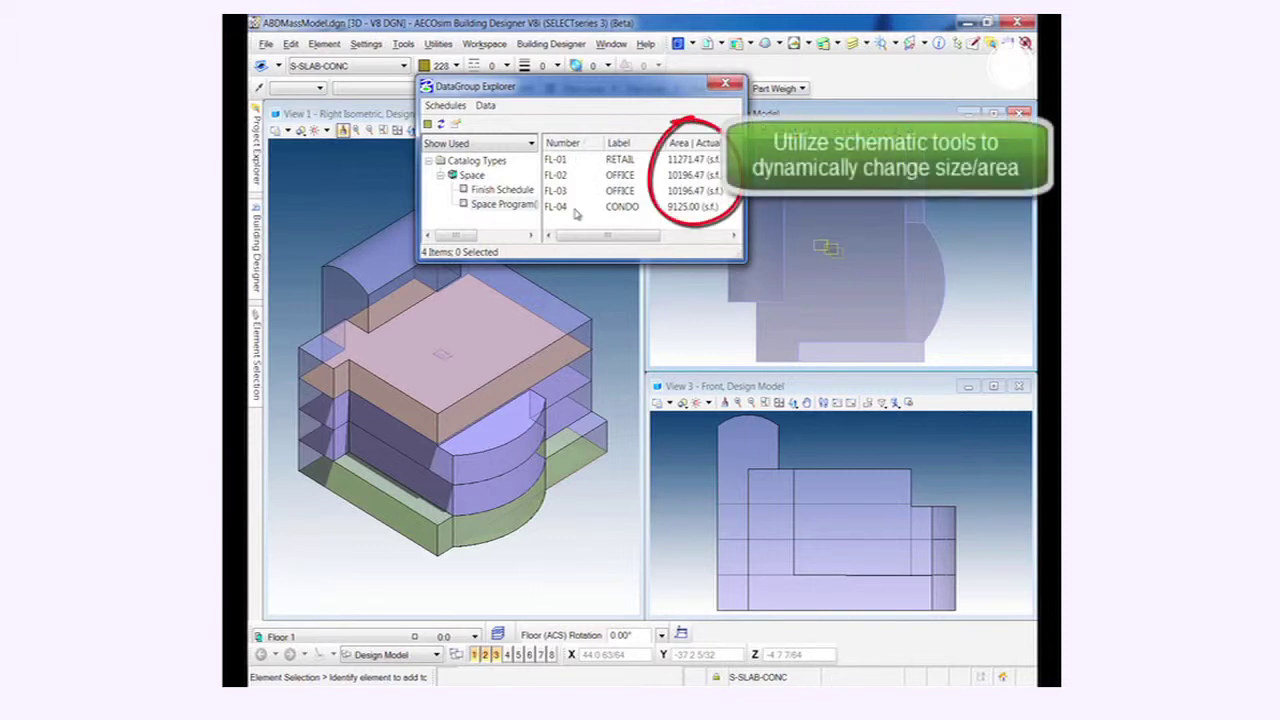
Push the mass solid's curved and side faces outward with Modify Solid Entity
{"action": "mouse_move", "coordinate": [256, 264]}
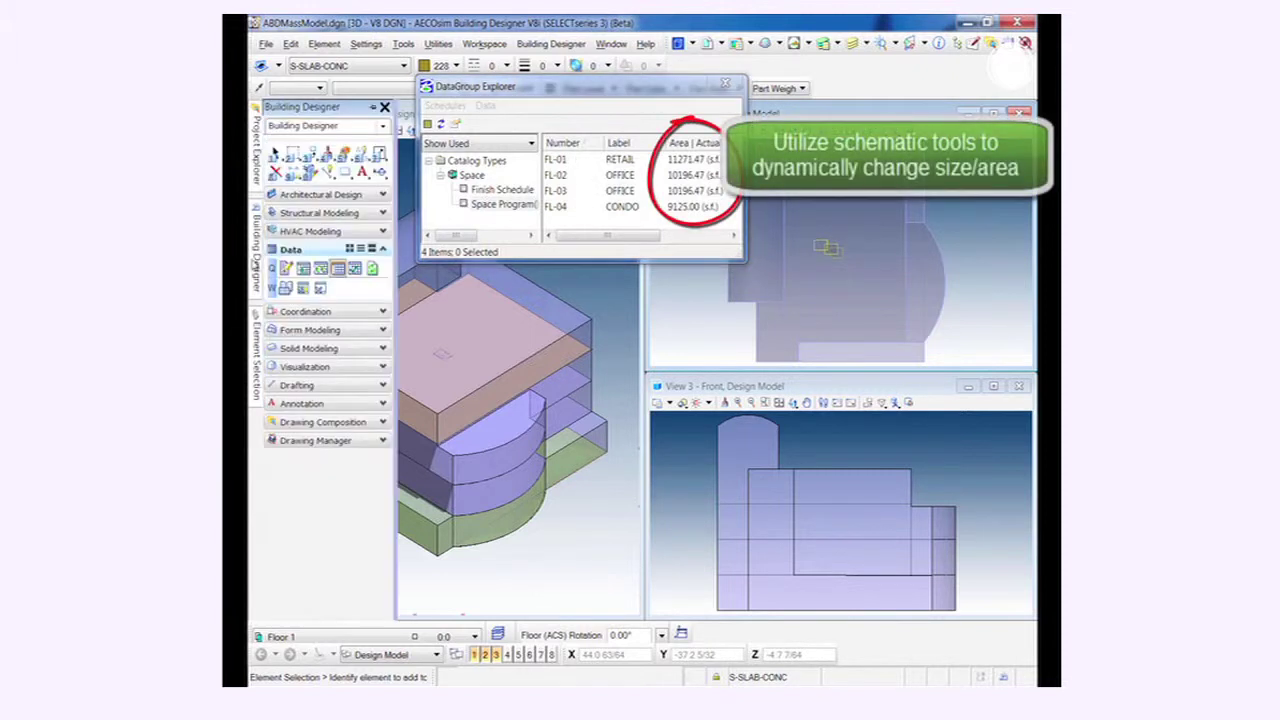
{"action": "left_click", "coordinate": [305, 348]}
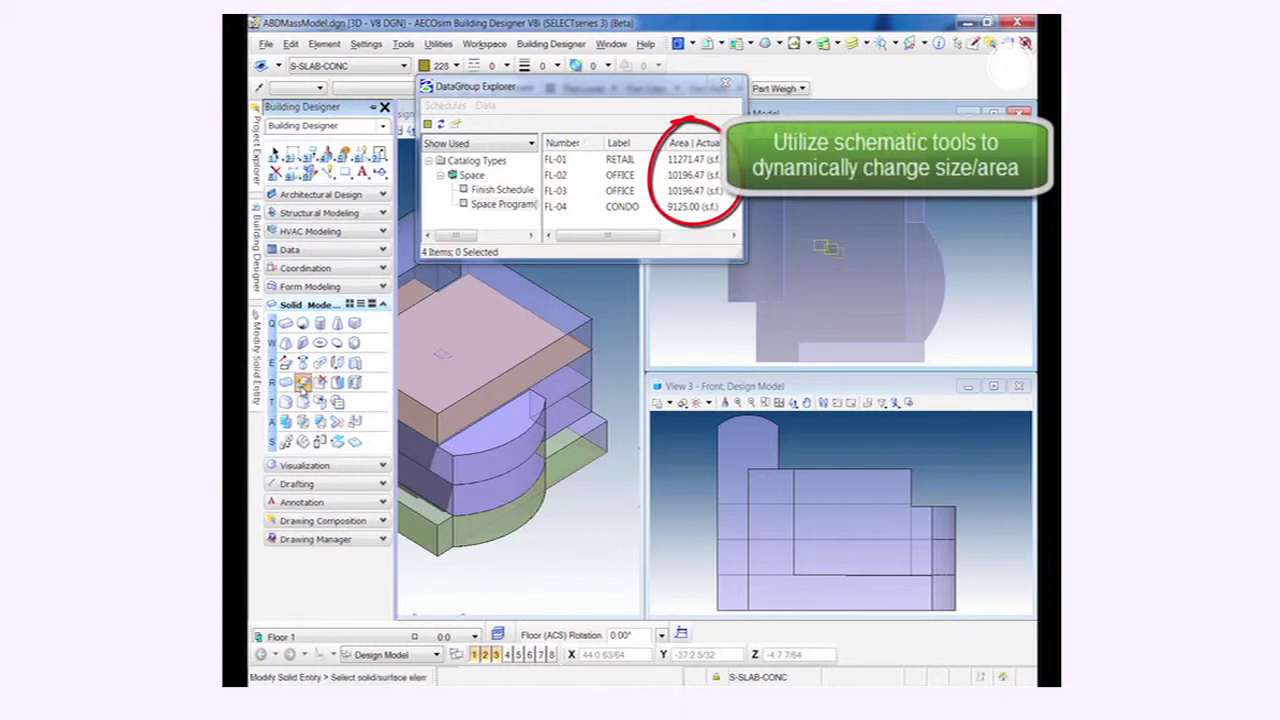
{"action": "left_click", "coordinate": [516, 455]}
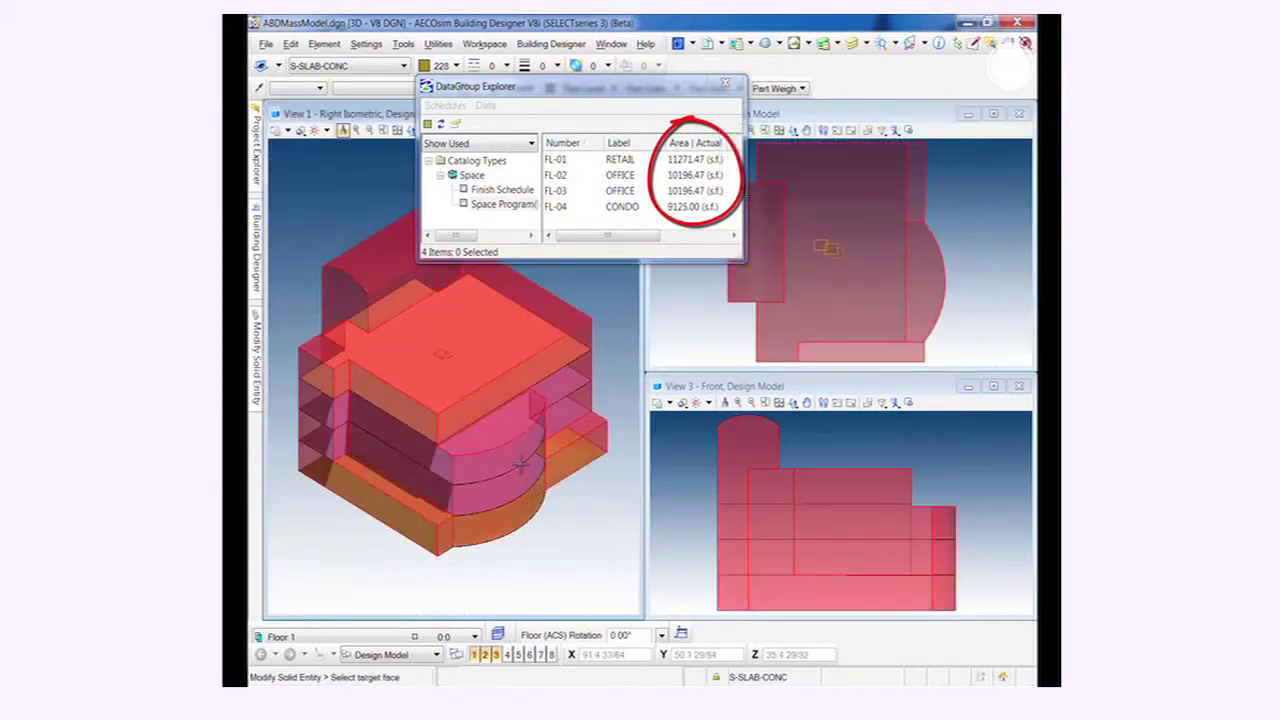
{"action": "left_click", "coordinate": [521, 488]}
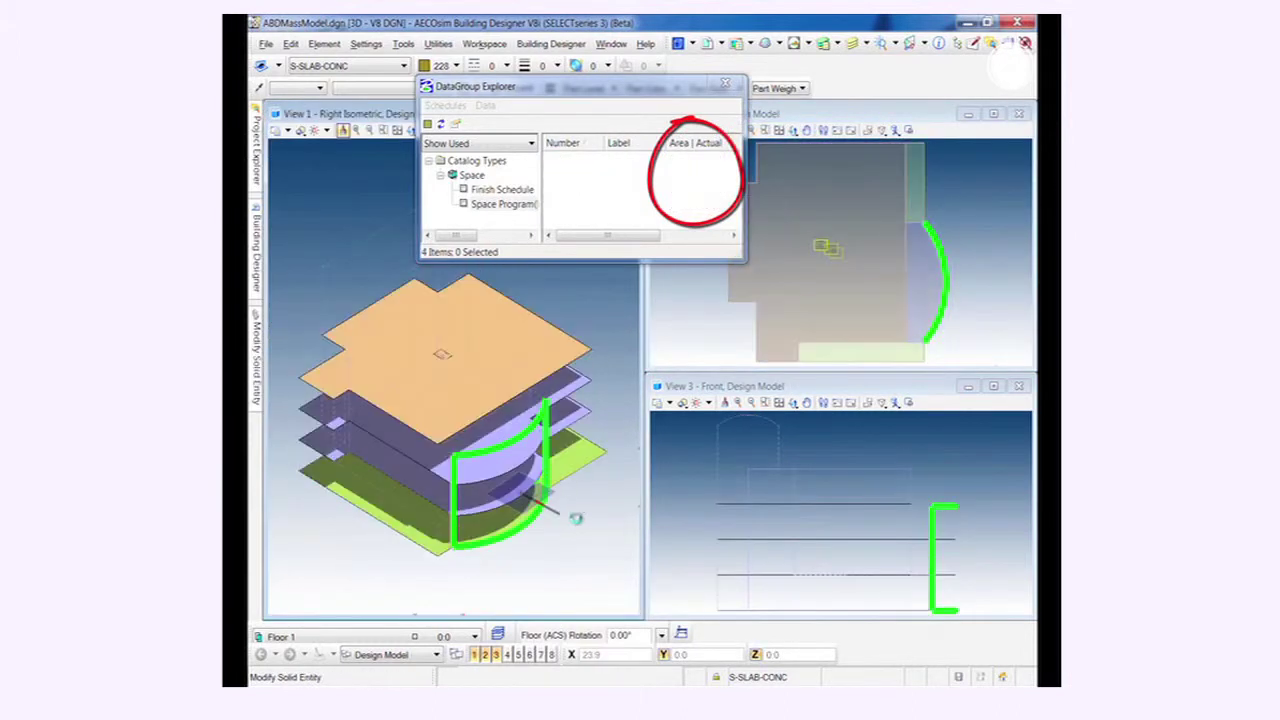
{"action": "left_click", "coordinate": [563, 366]}
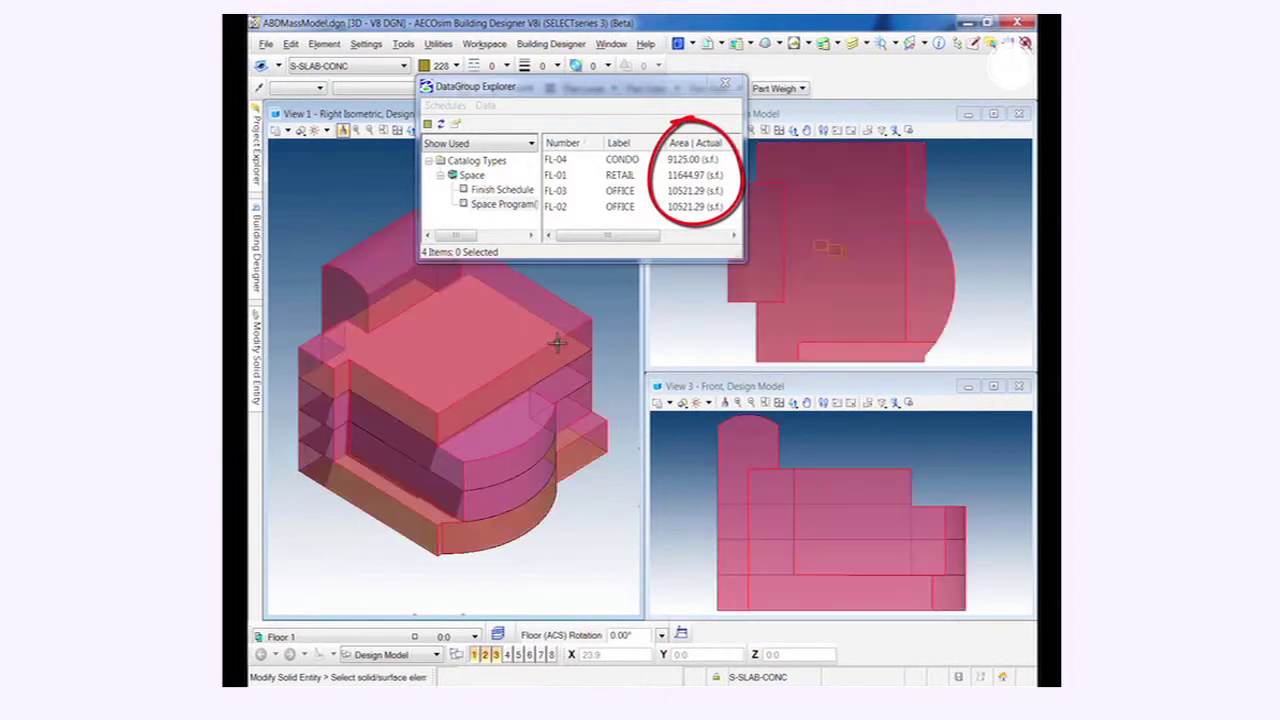
{"action": "left_click", "coordinate": [590, 400]}
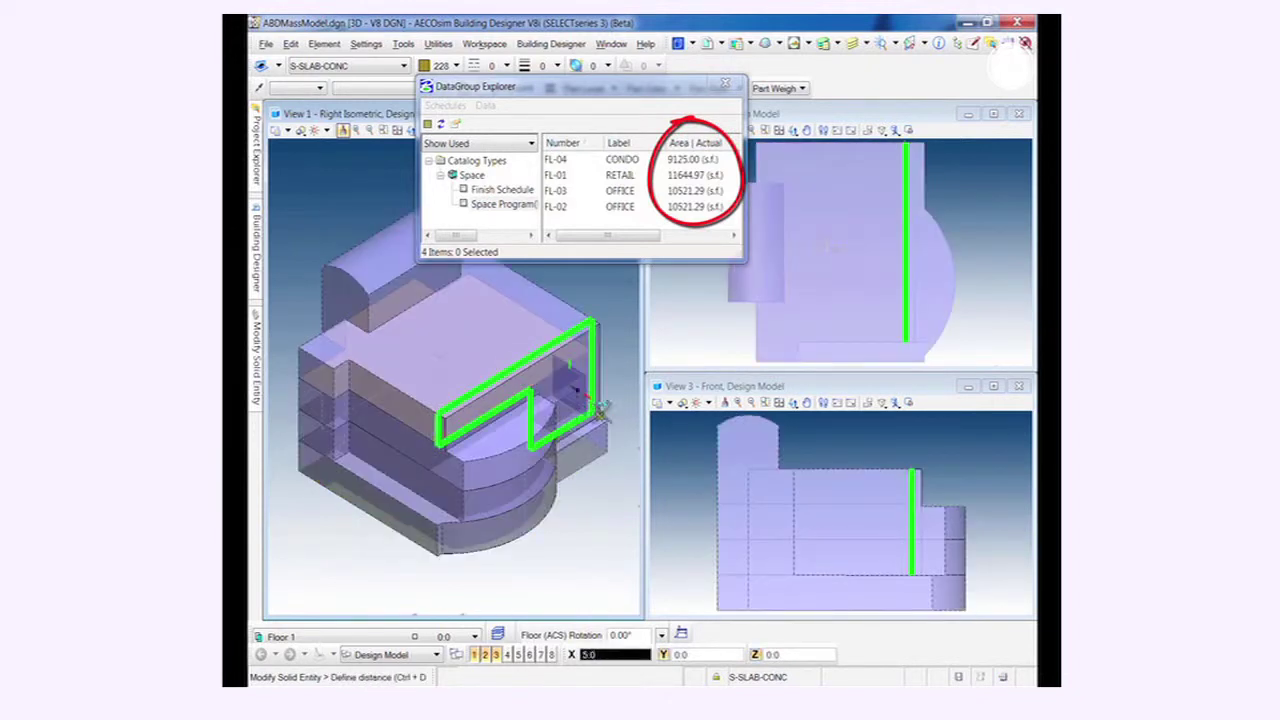
{"action": "left_click", "coordinate": [630, 420]}
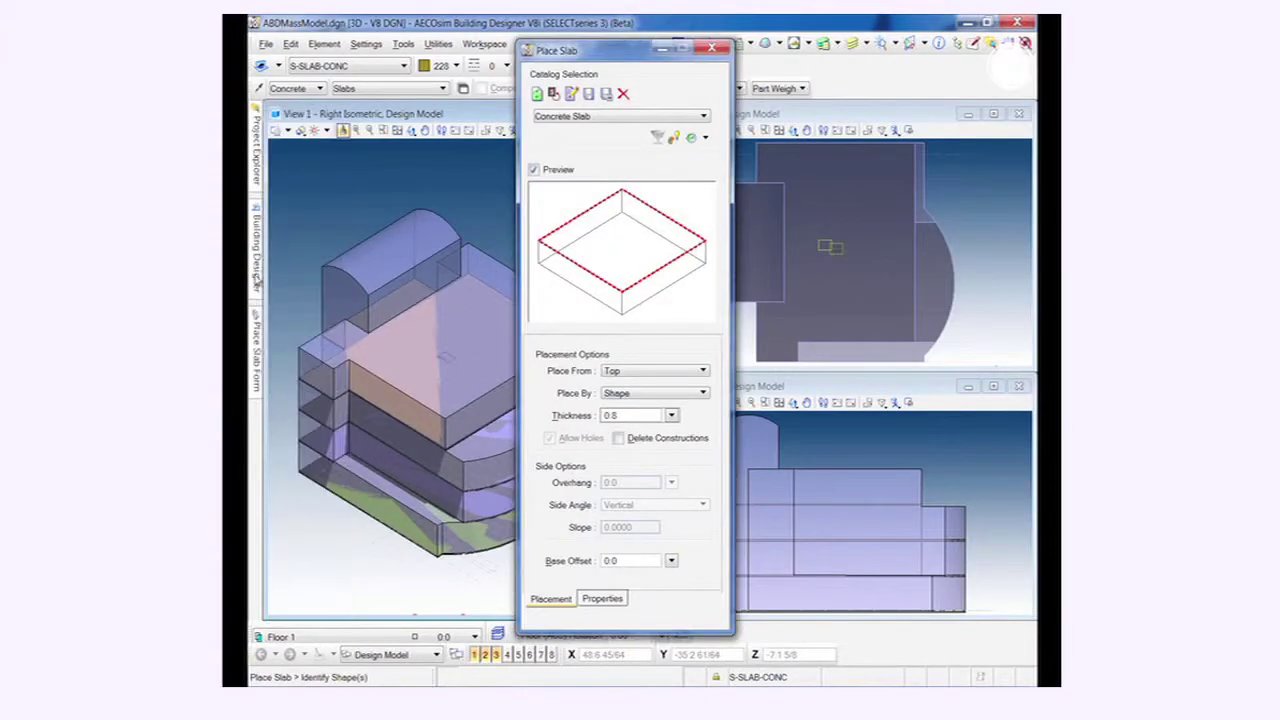
Place Circular DIA24.00 concrete columns by Length at end 1, 49.0 long
{"action": "mouse_move", "coordinate": [257, 280]}
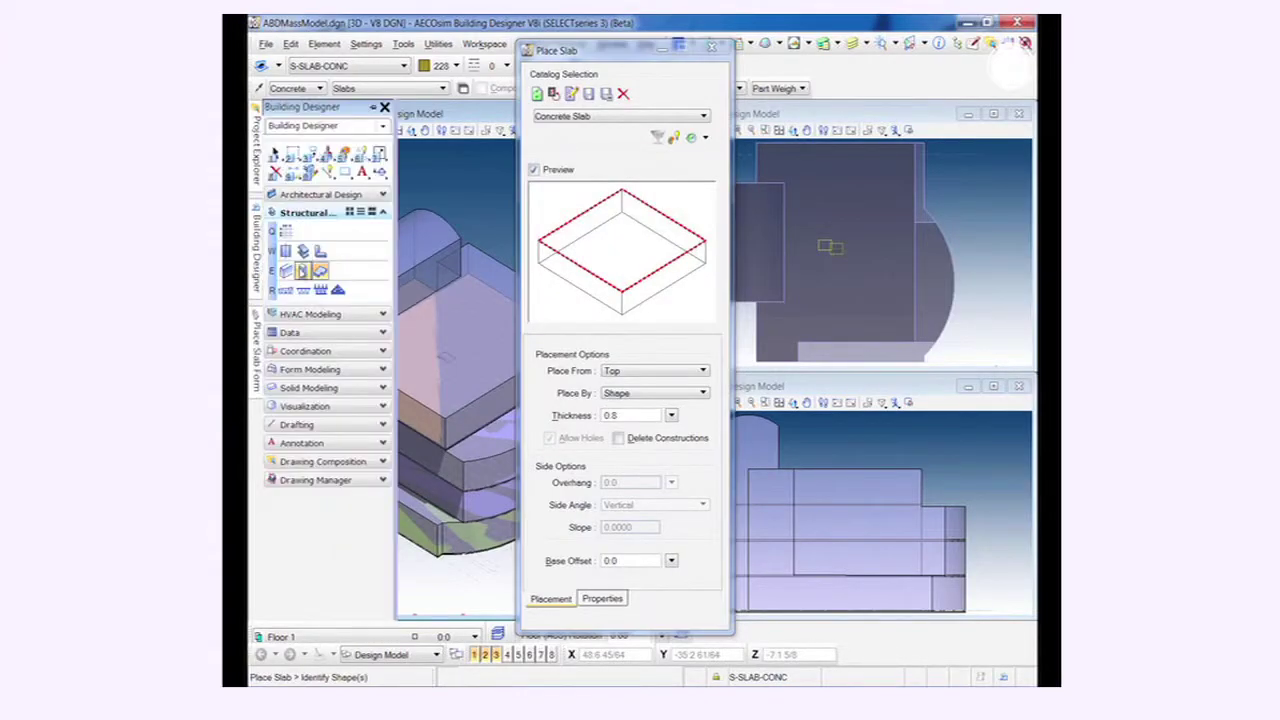
{"action": "left_click", "coordinate": [301, 271]}
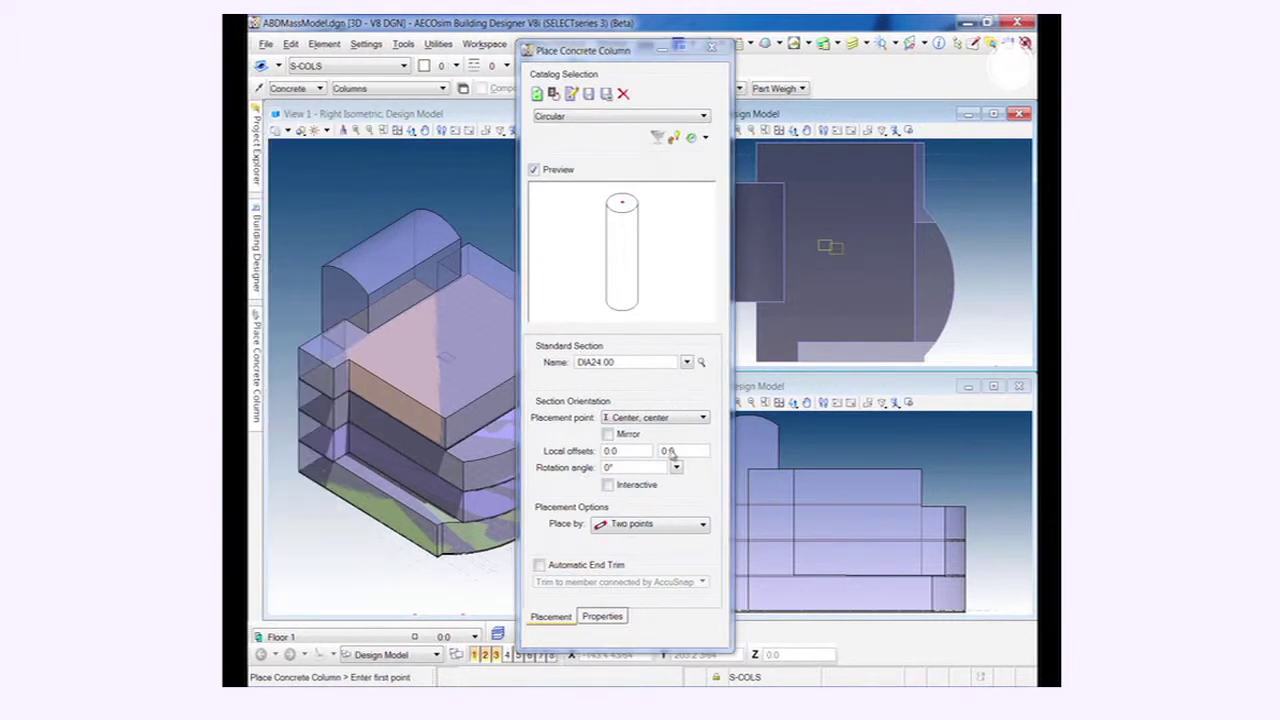
{"action": "left_click", "coordinate": [668, 528]}
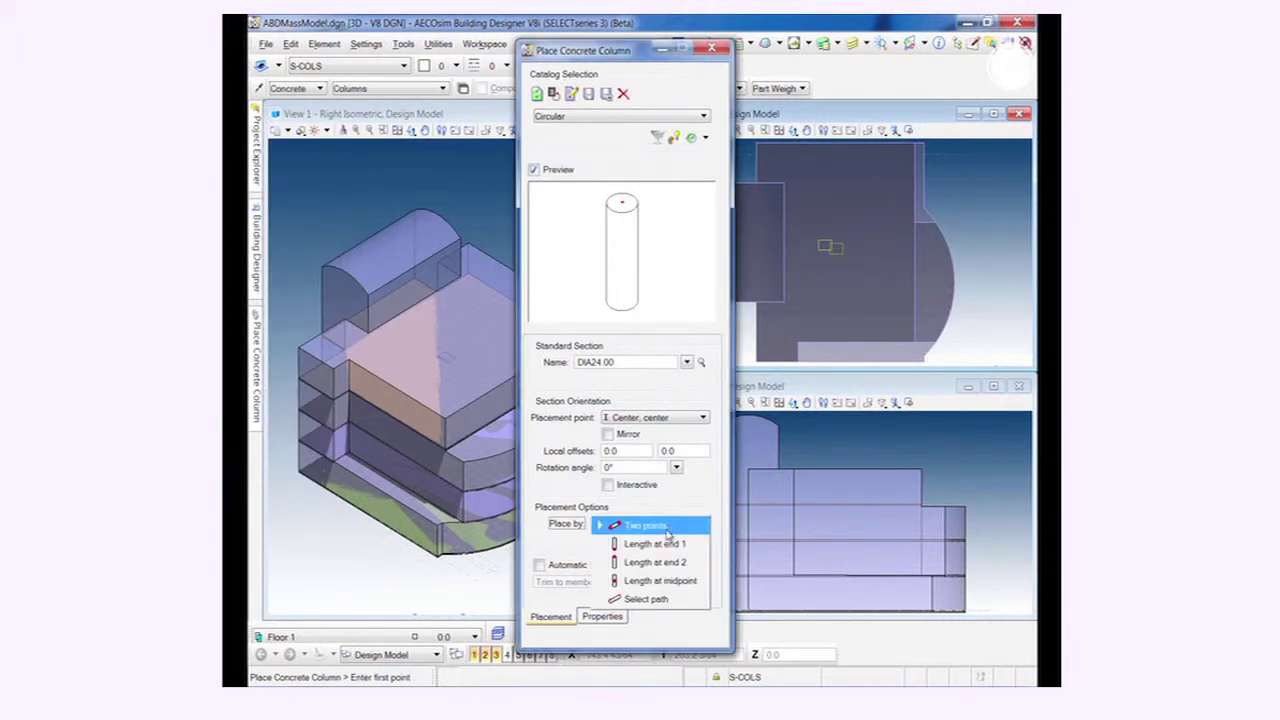
{"action": "left_click", "coordinate": [644, 540]}
{"action": "left_click", "coordinate": [581, 545]}
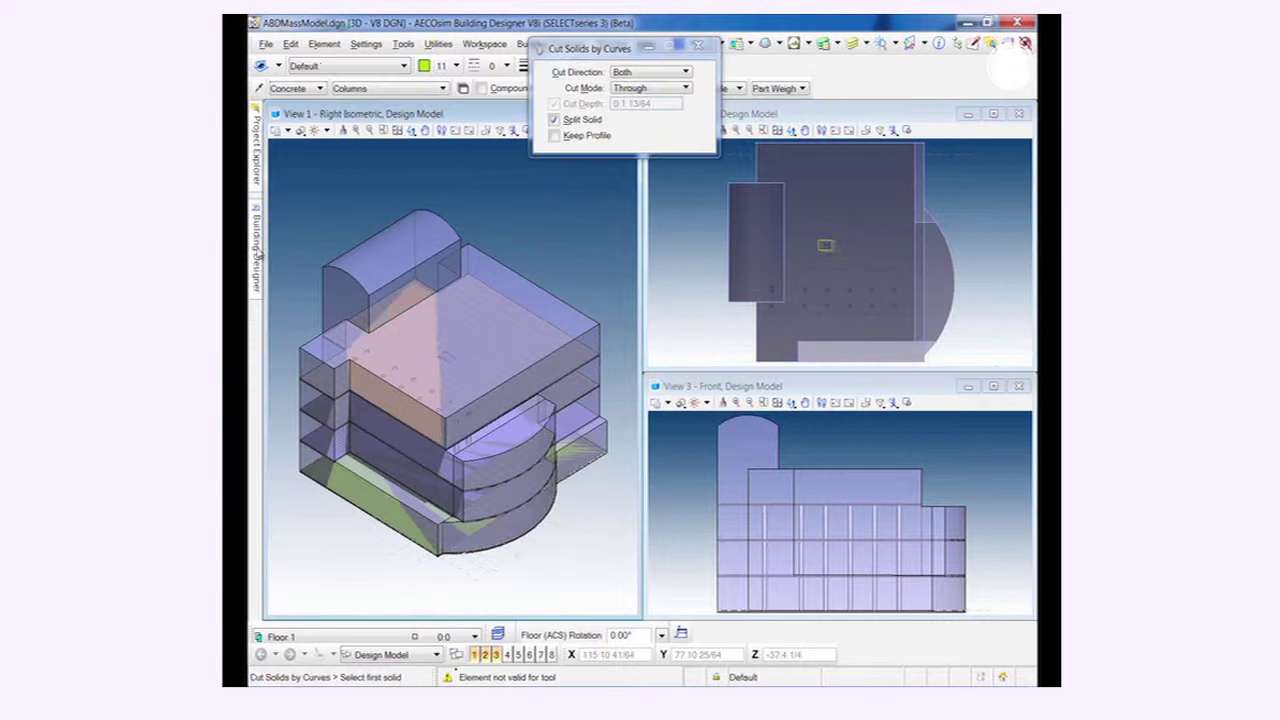
Start Create Walls From Space with the Brick-12 wall type
{"action": "mouse_move", "coordinate": [258, 255]}
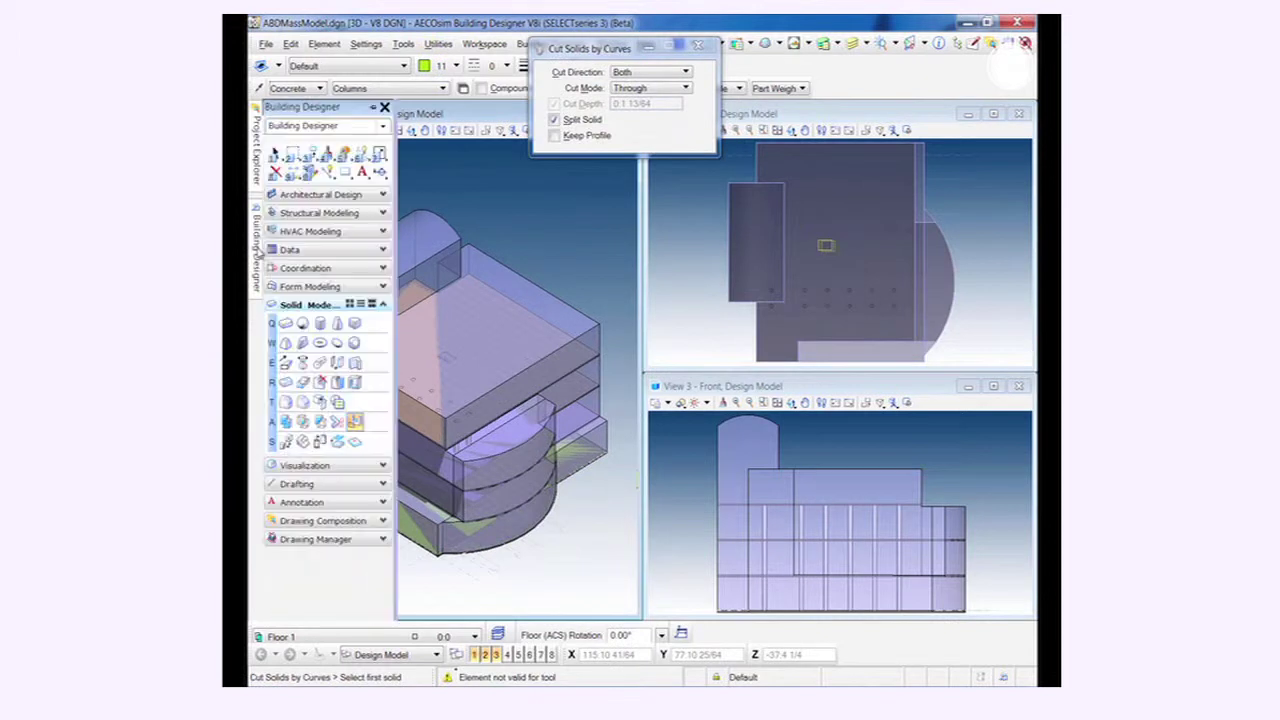
{"action": "left_click", "coordinate": [300, 195]}
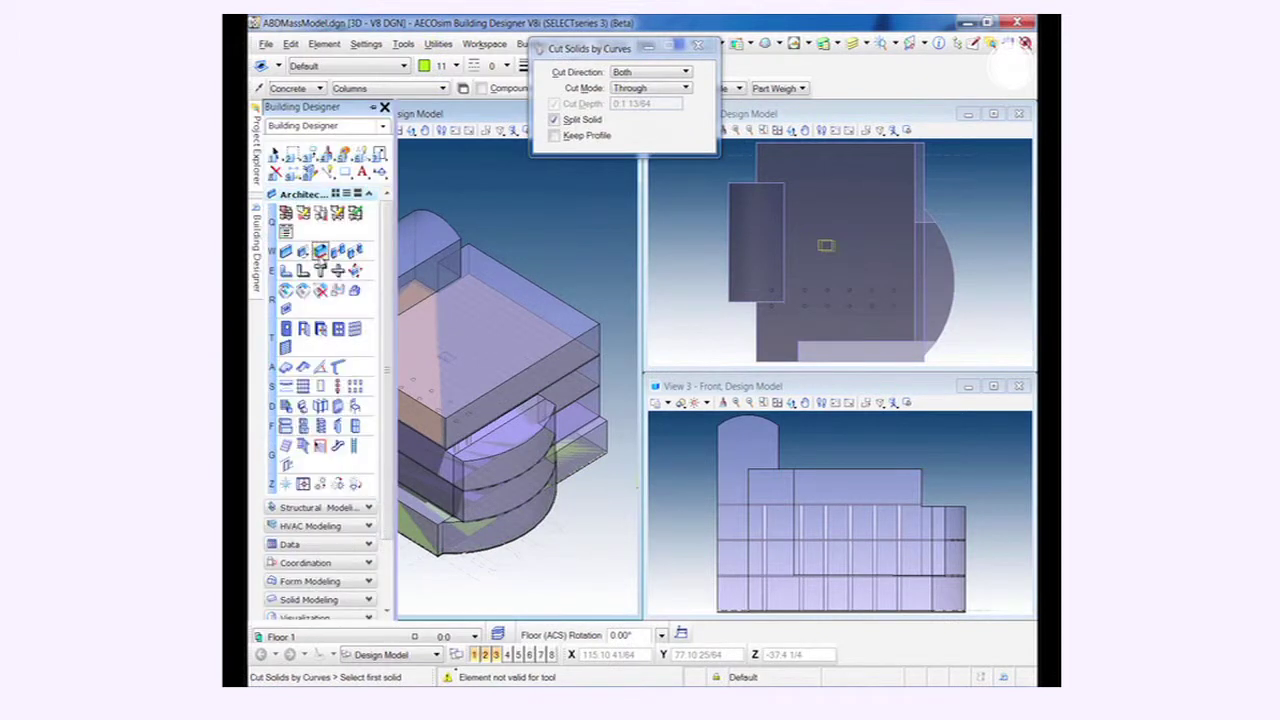
{"action": "left_click", "coordinate": [319, 251]}
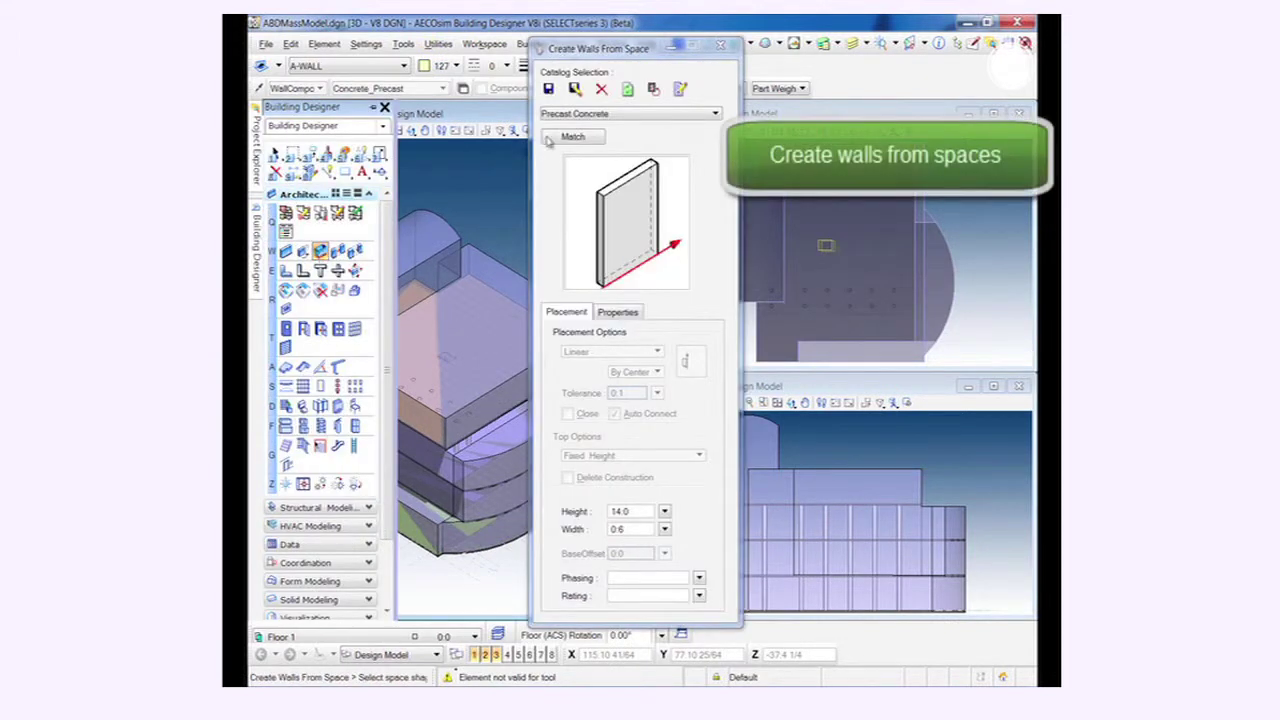
{"action": "left_click", "coordinate": [615, 115]}
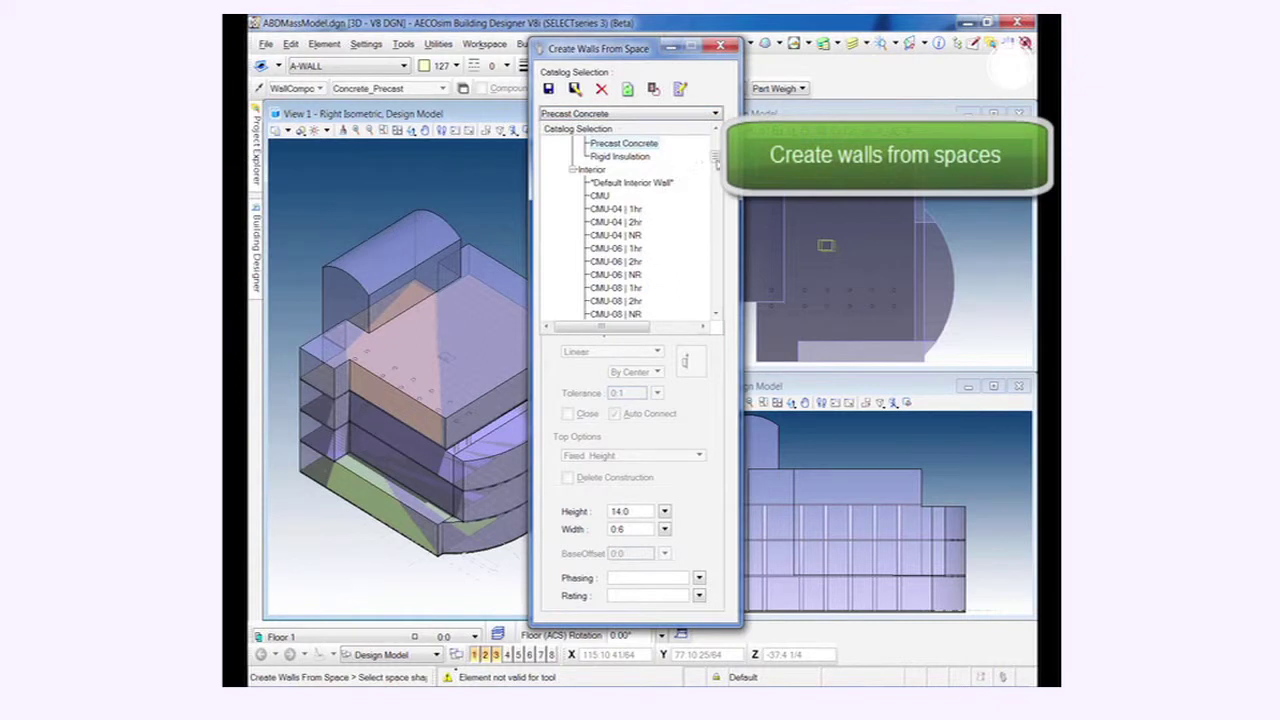
{"action": "scroll", "coordinate": [628, 230], "scroll_direction": "up", "scroll_amount": 5}
{"action": "left_click", "coordinate": [627, 261]}
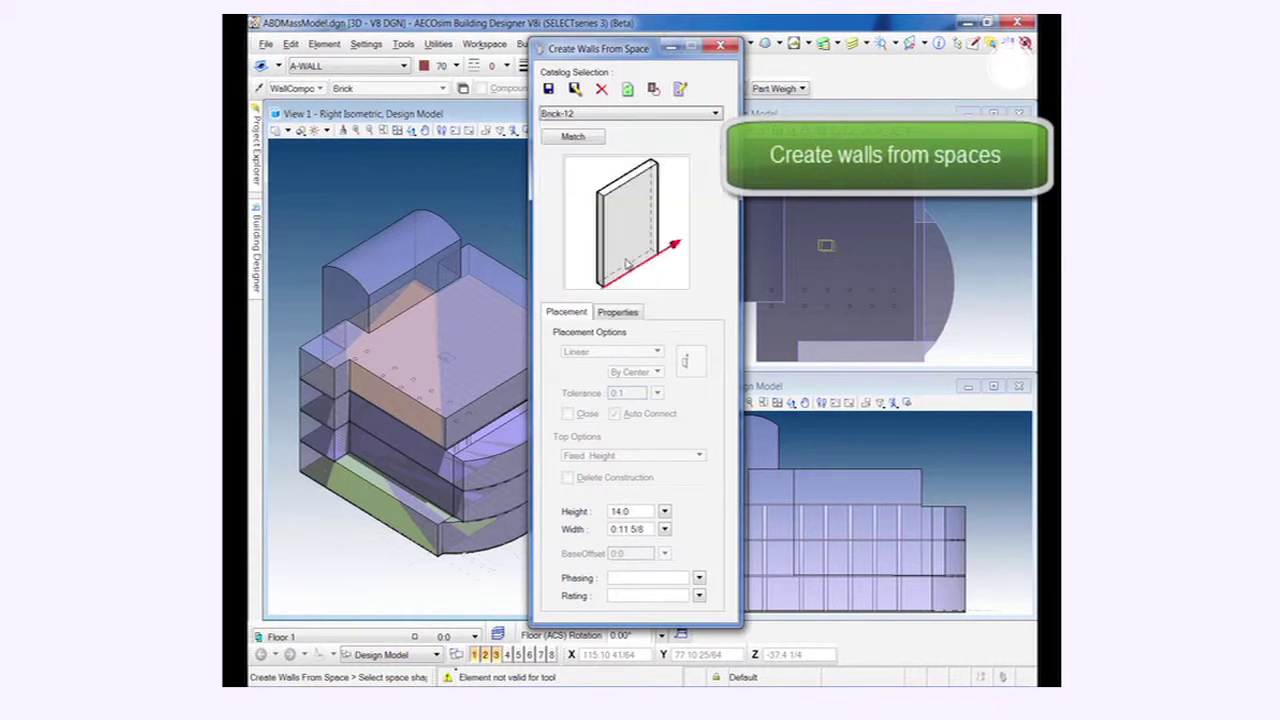
Set wall height to 16:4 and generate walls around the ground-floor retail space
{"action": "left_click", "coordinate": [664, 512]}
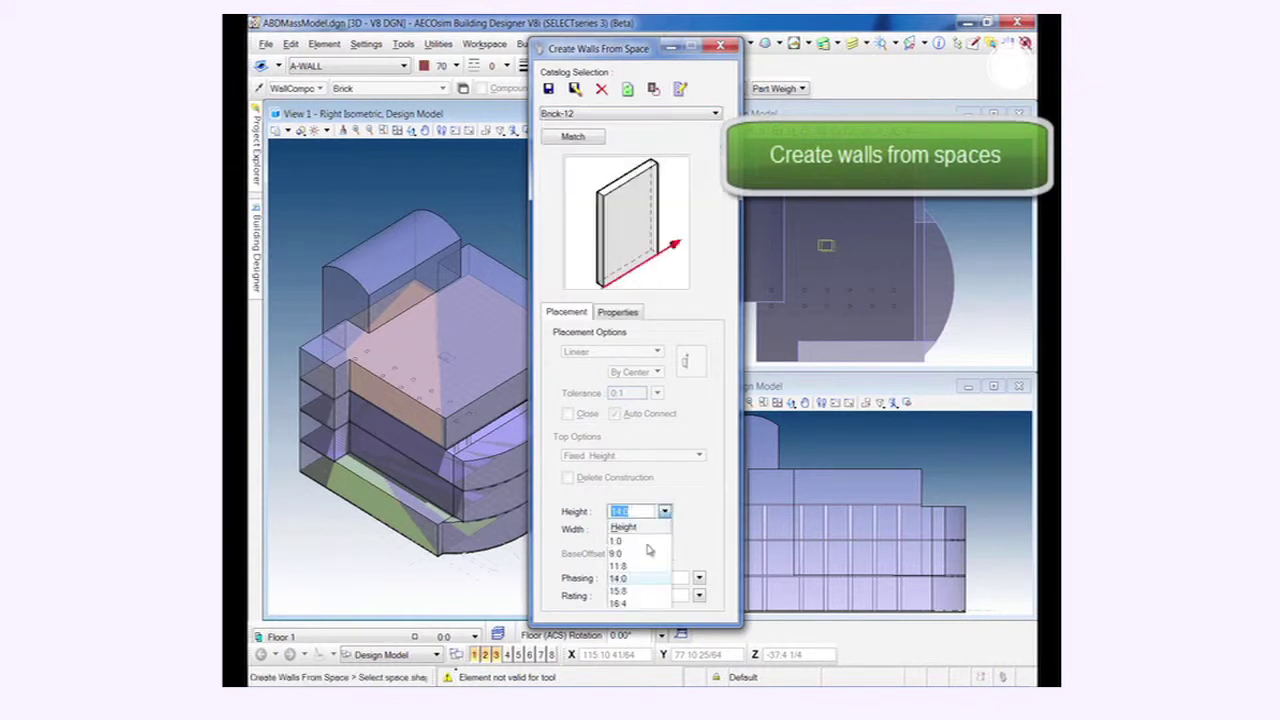
{"action": "left_click", "coordinate": [631, 602]}
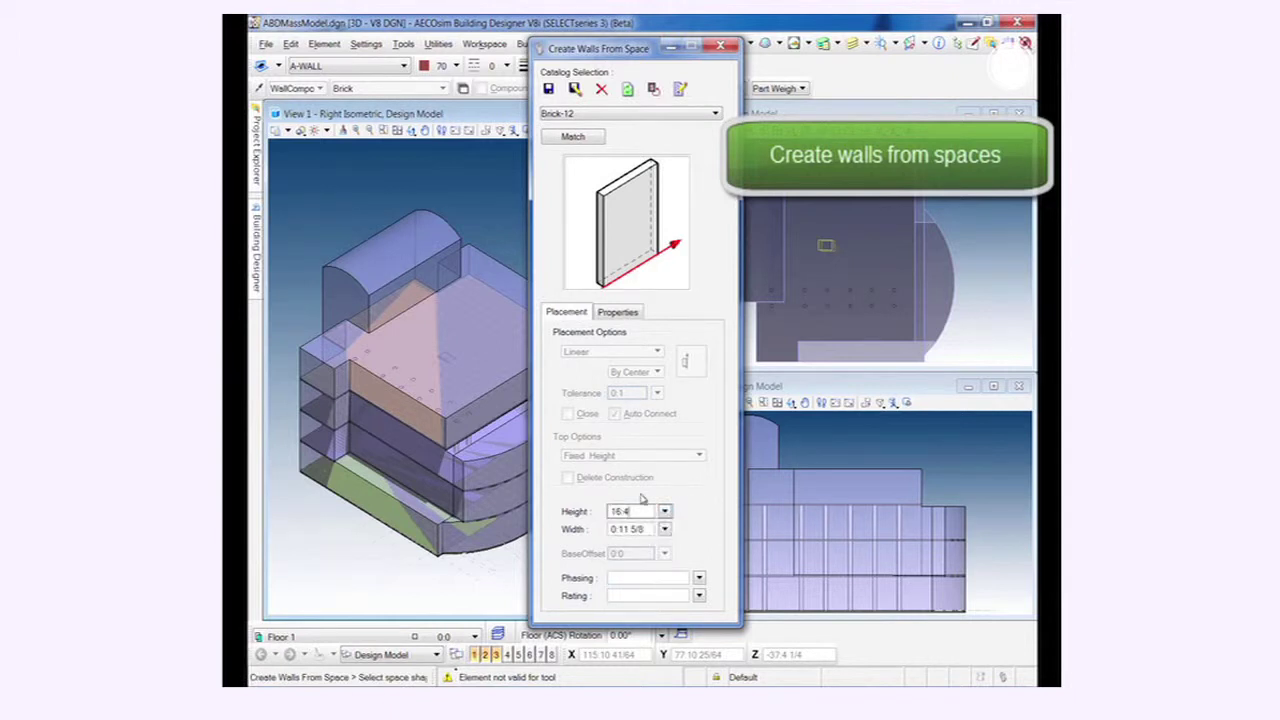
{"action": "left_click", "coordinate": [287, 466]}
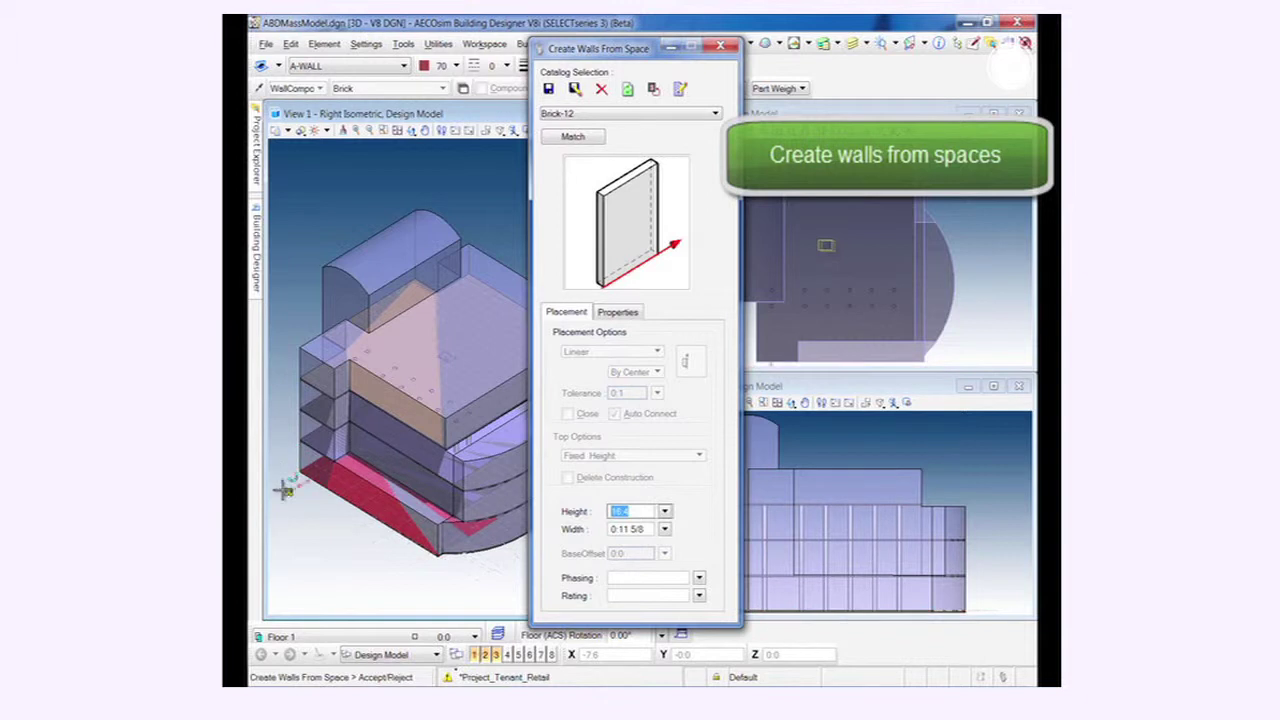
{"action": "left_click", "coordinate": [273, 508]}
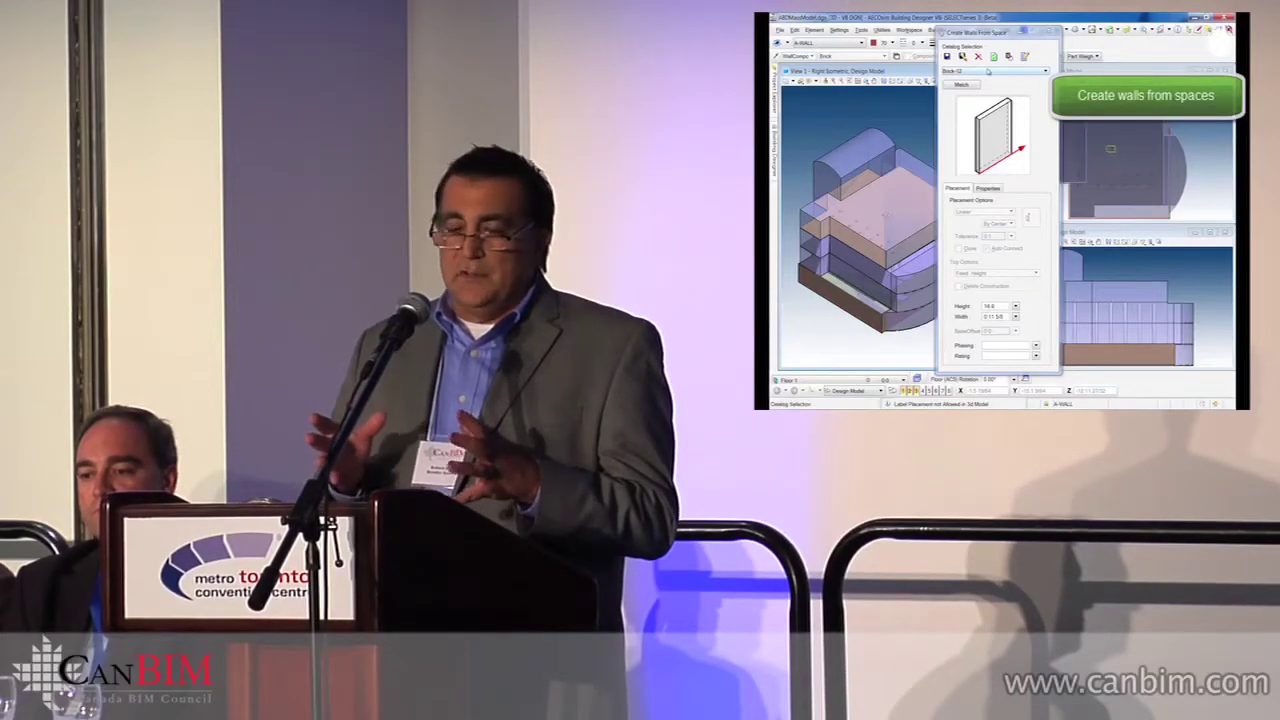
Choose Precast Concrete walls, accept the placement side, and create them around the space
{"action": "left_click", "coordinate": [988, 71]}
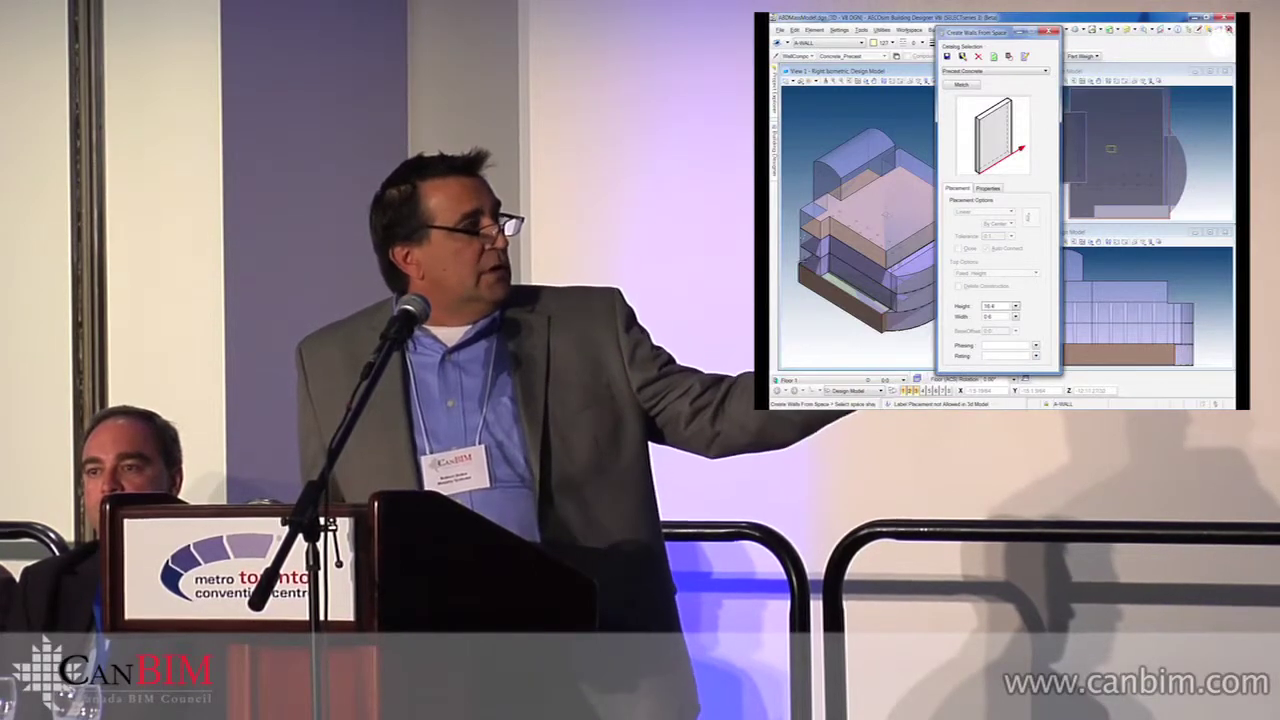
{"action": "left_click", "coordinate": [789, 256]}
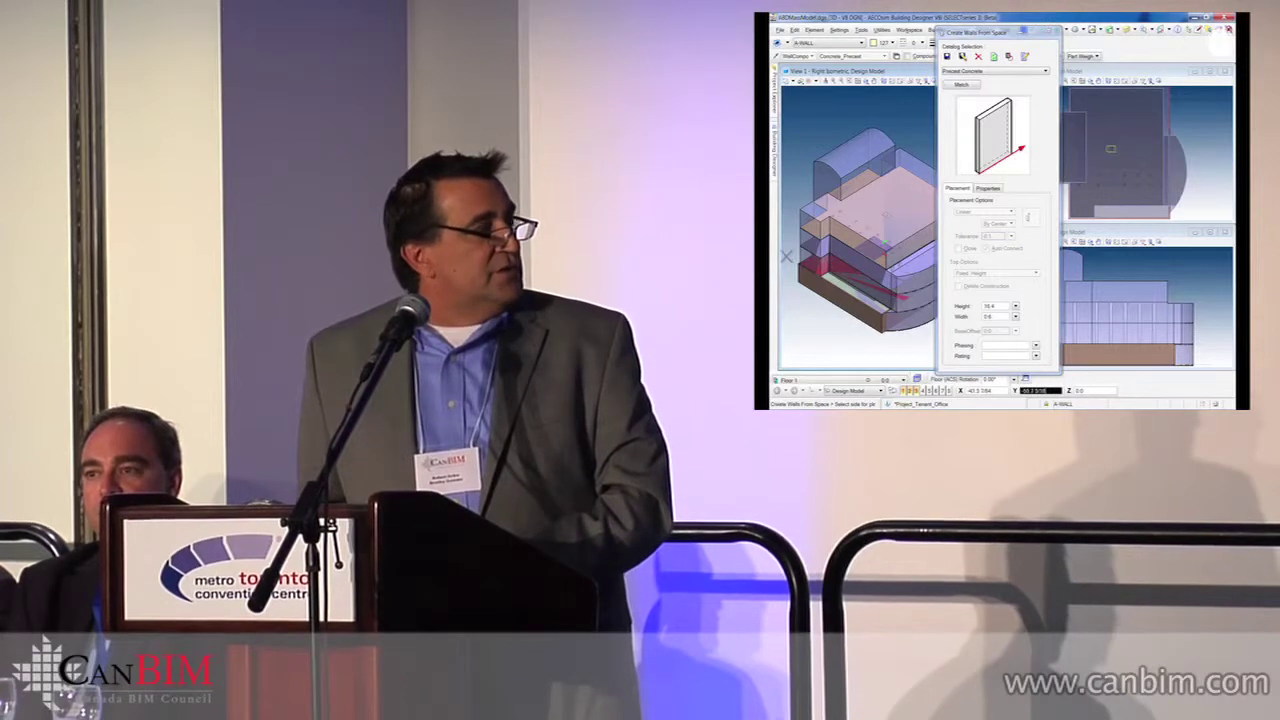
{"action": "left_click", "coordinate": [787, 256]}
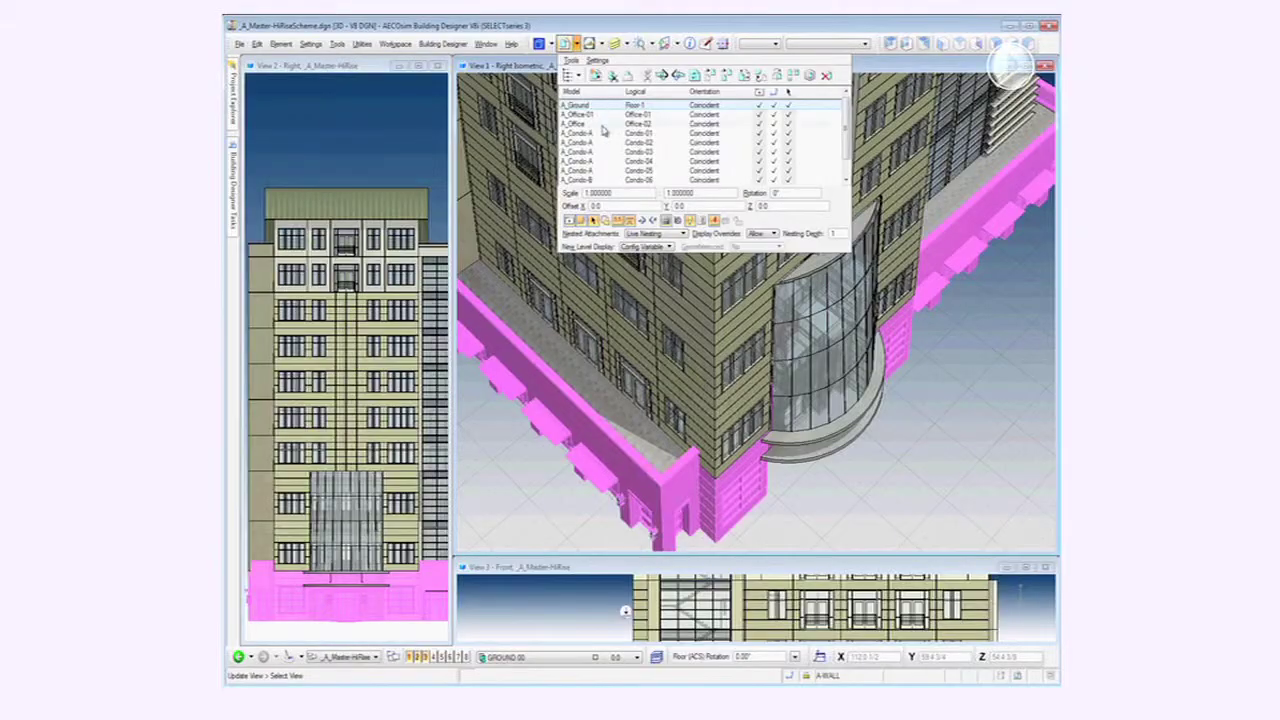
Highlight the office, Condo-02, Condo-06 and entry atrium references in the model
{"action": "left_click", "coordinate": [603, 125]}
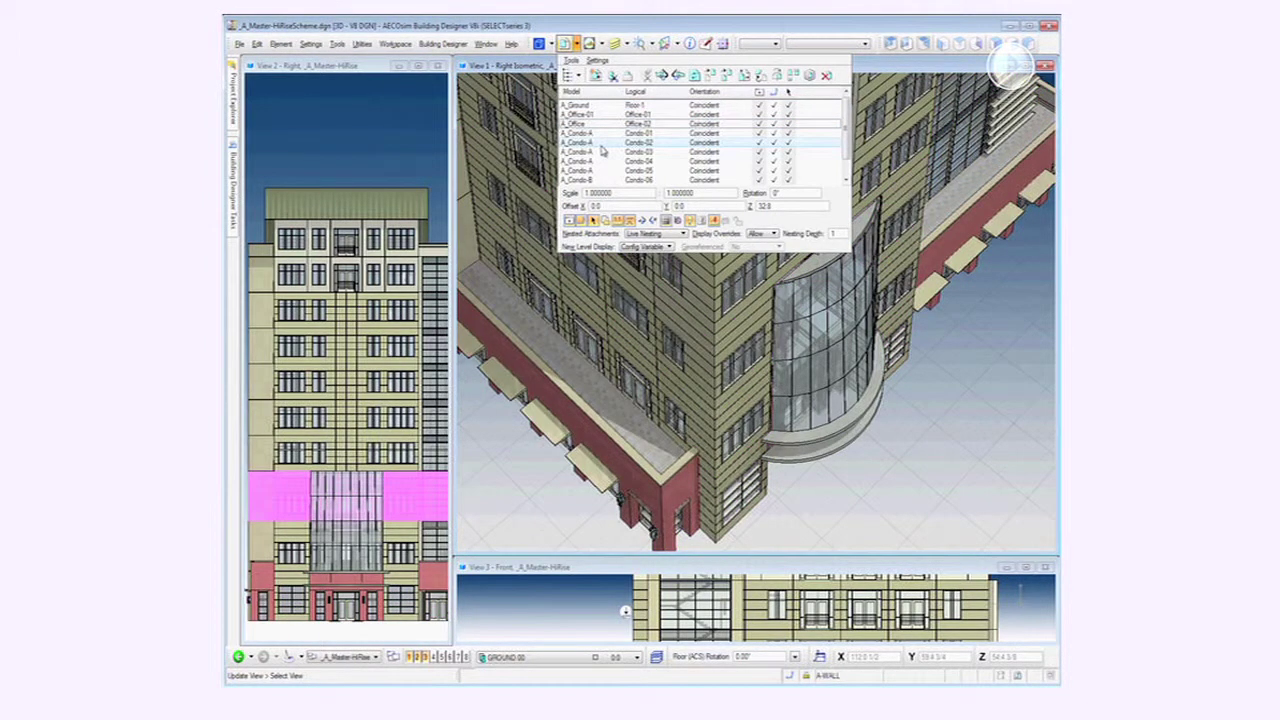
{"action": "left_click", "coordinate": [603, 146]}
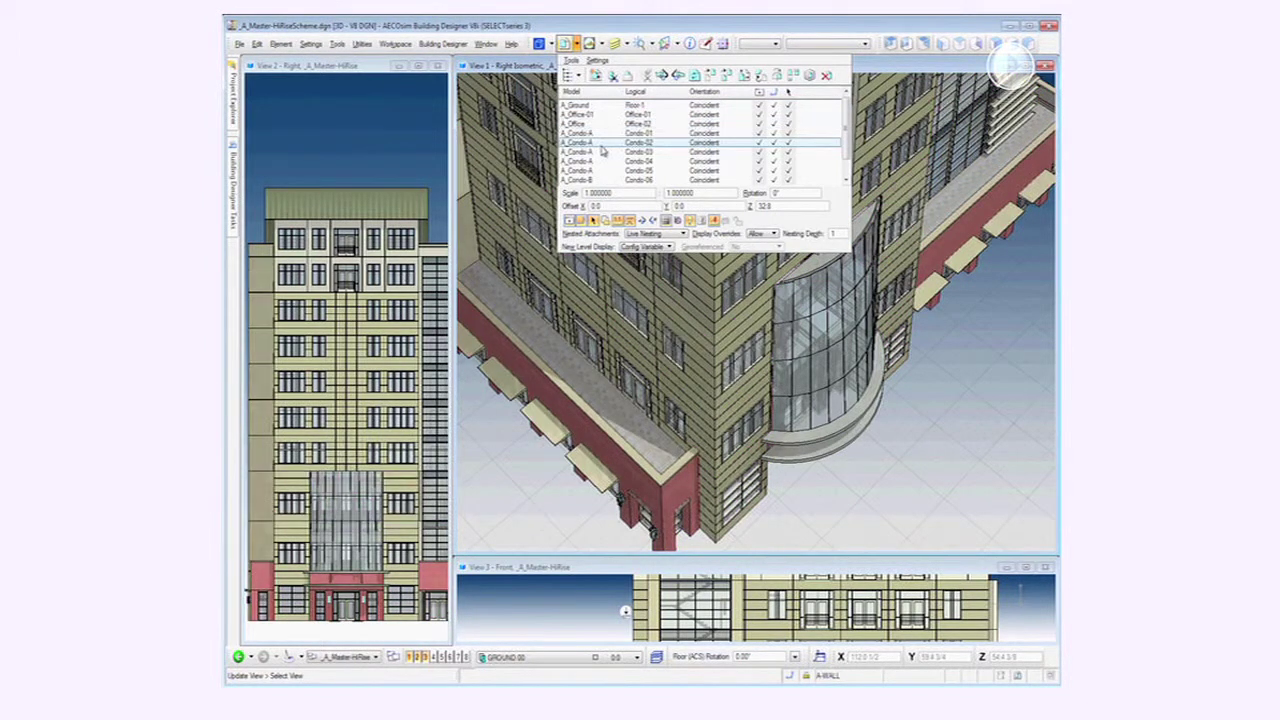
{"action": "left_click", "coordinate": [603, 180]}
{"action": "scroll", "coordinate": [603, 183], "scroll_direction": "down", "scroll_amount": 1}
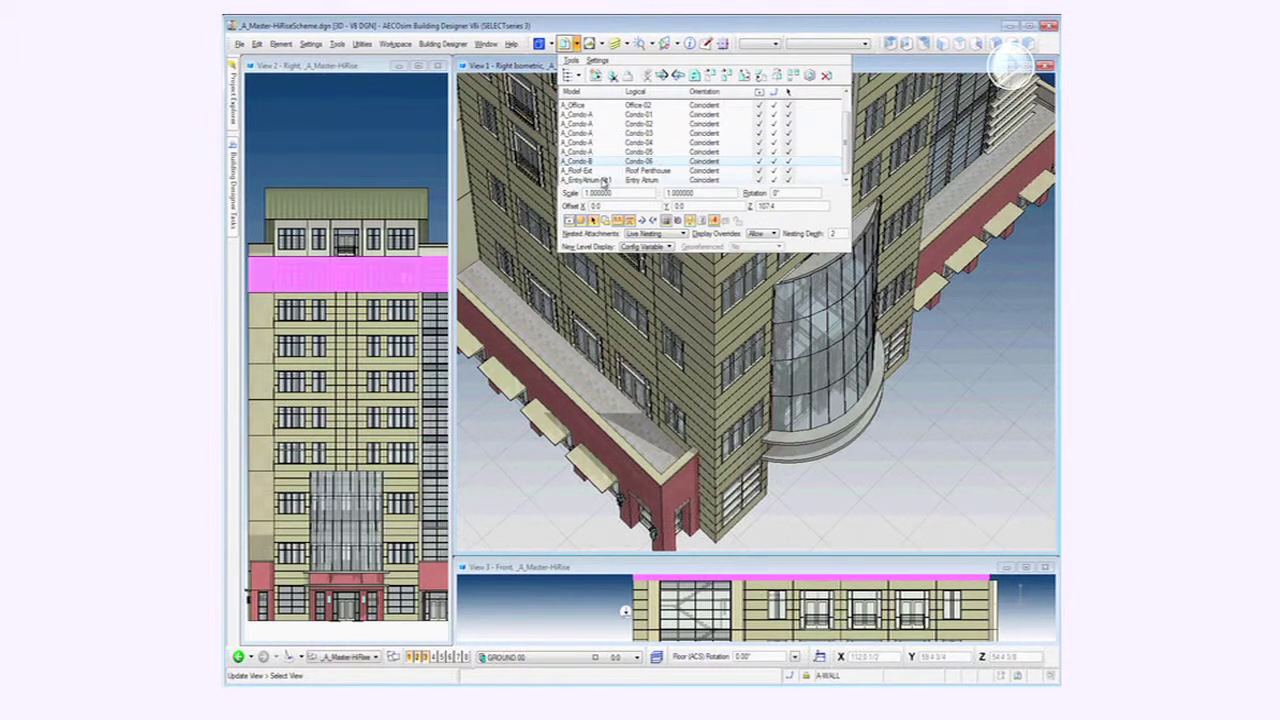
{"action": "left_click", "coordinate": [603, 180]}
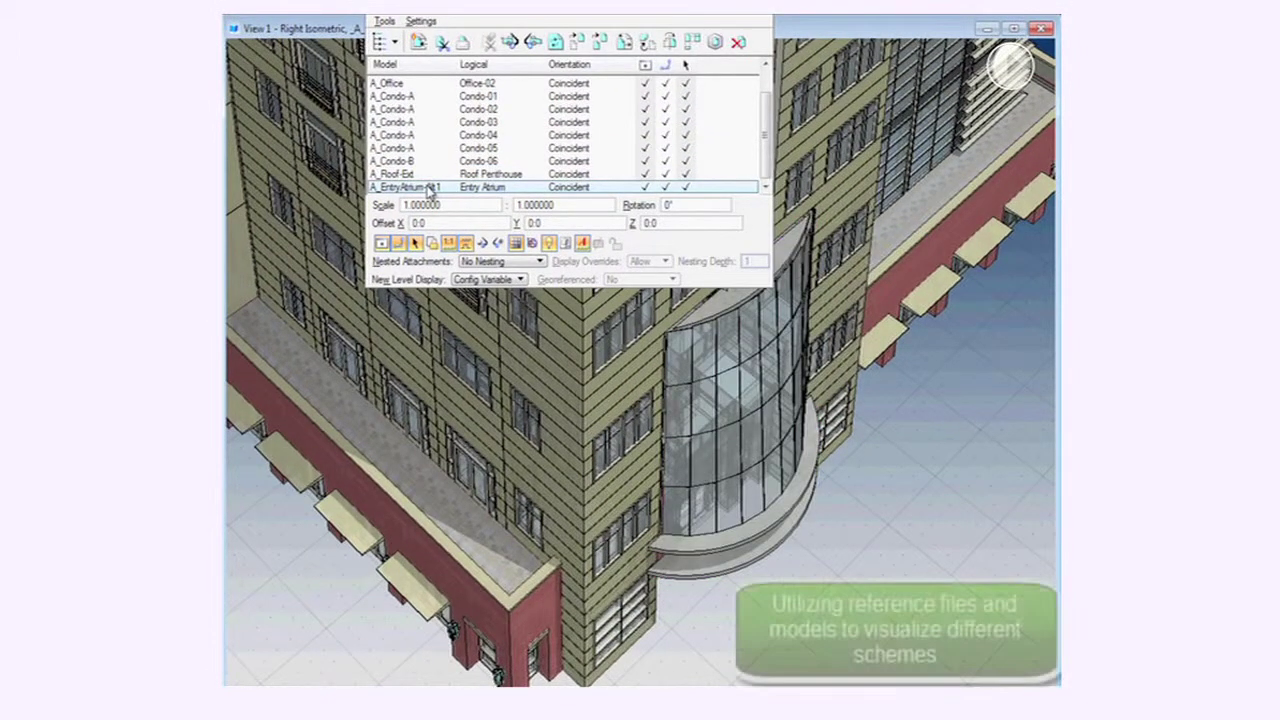
Set the A_EntryAtrium attachment's model to A_EntryAtrium-Alt2
{"action": "double_click", "coordinate": [430, 188]}
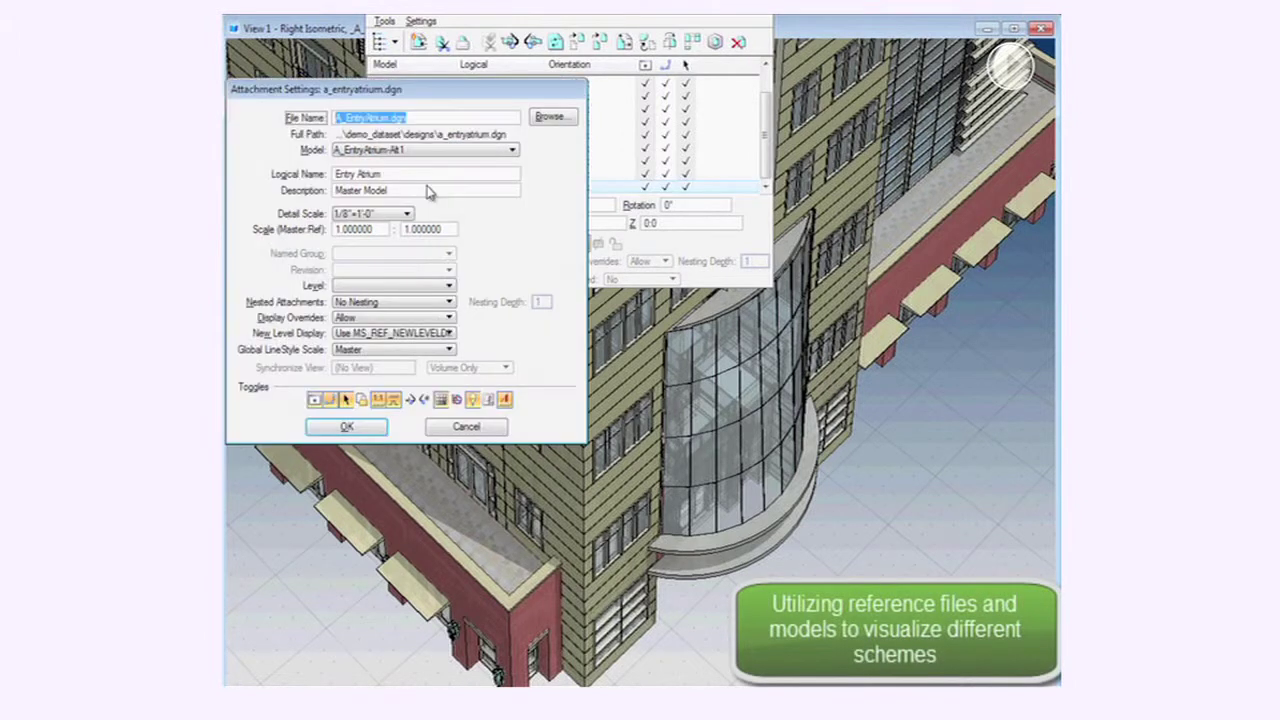
{"action": "left_click", "coordinate": [422, 152]}
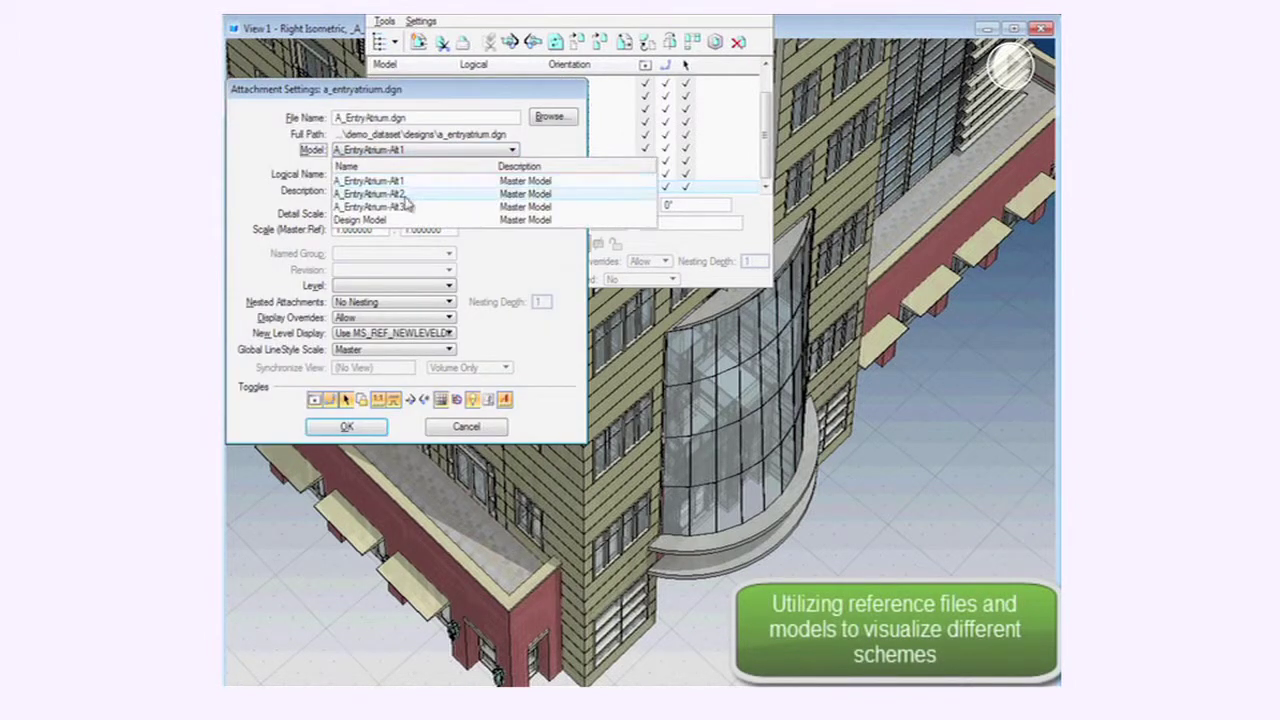
{"action": "left_click", "coordinate": [406, 195]}
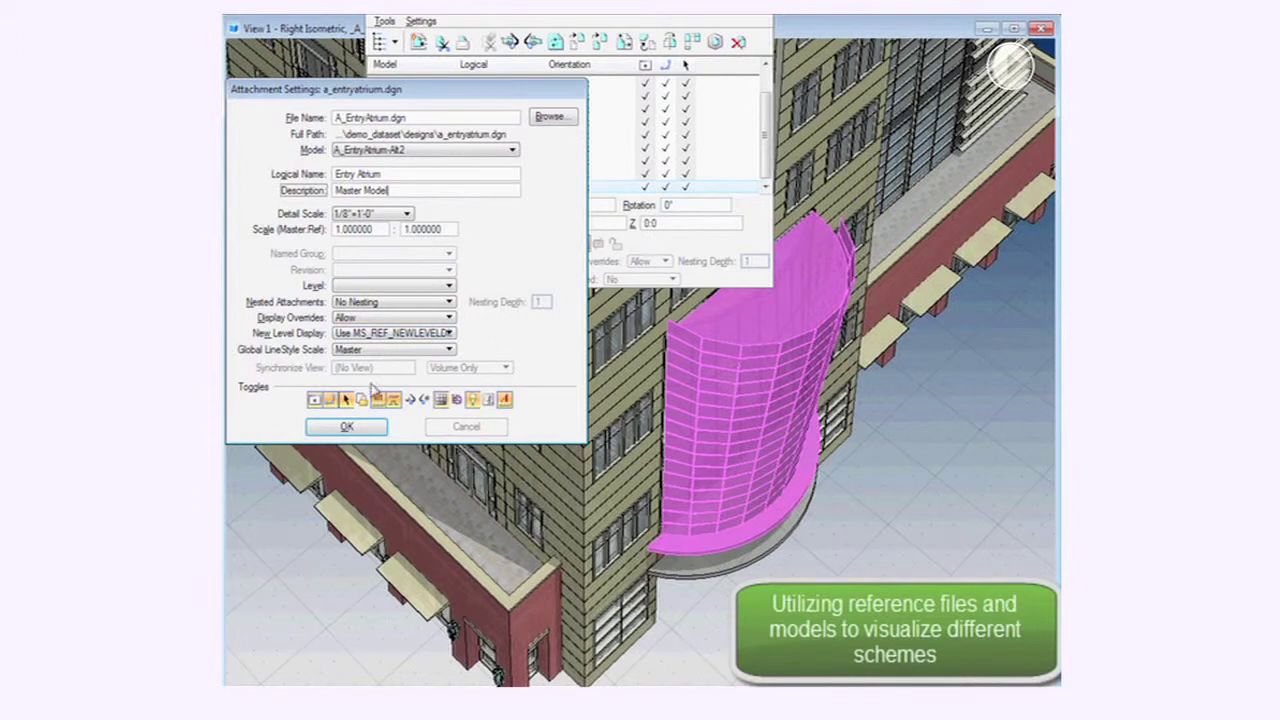
{"action": "left_click", "coordinate": [347, 427]}
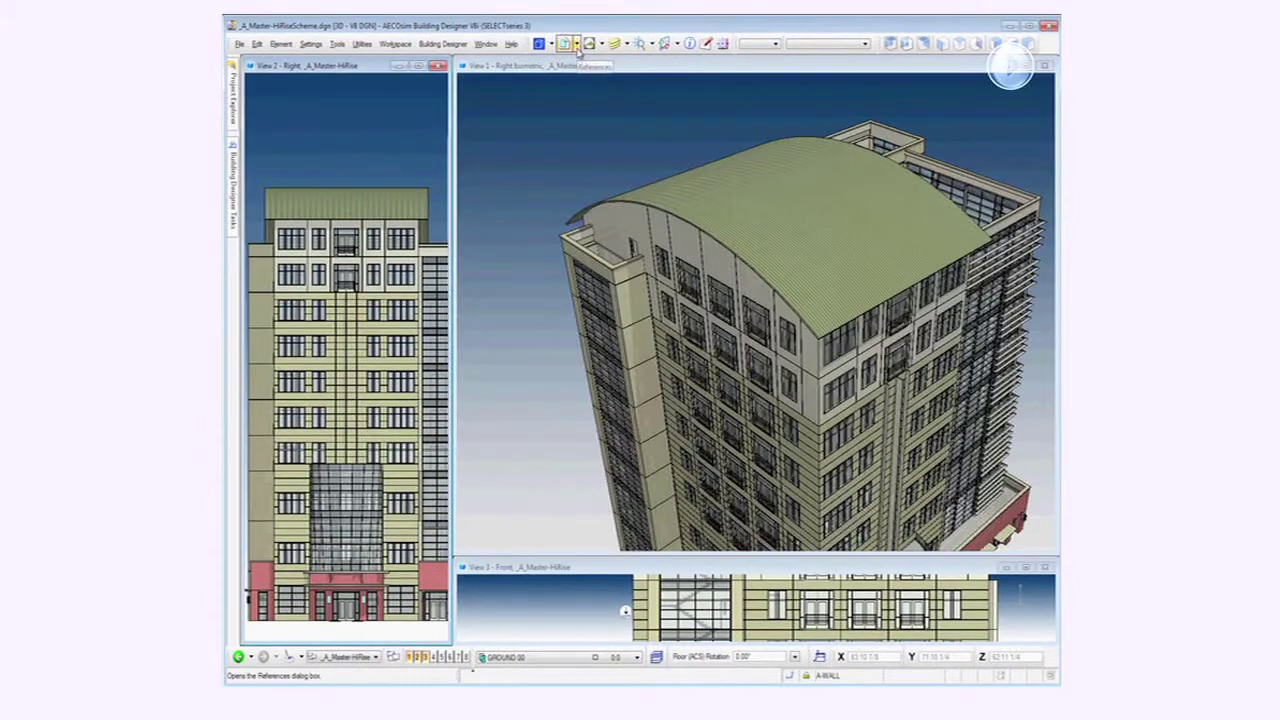
Raise A_Roof-Ext to Z offset 154 and copy floor attachments onto the upper tower
{"action": "left_click", "coordinate": [577, 49]}
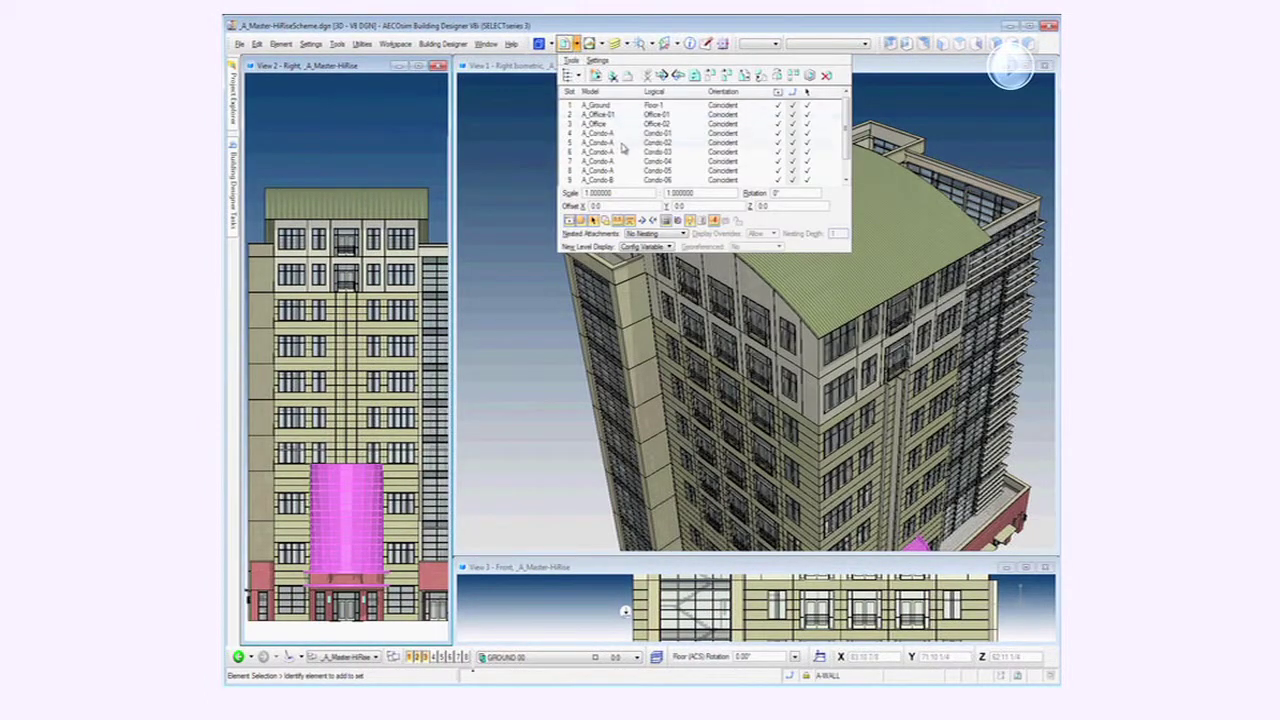
{"action": "scroll", "coordinate": [626, 170], "scroll_direction": "down", "scroll_amount": 1}
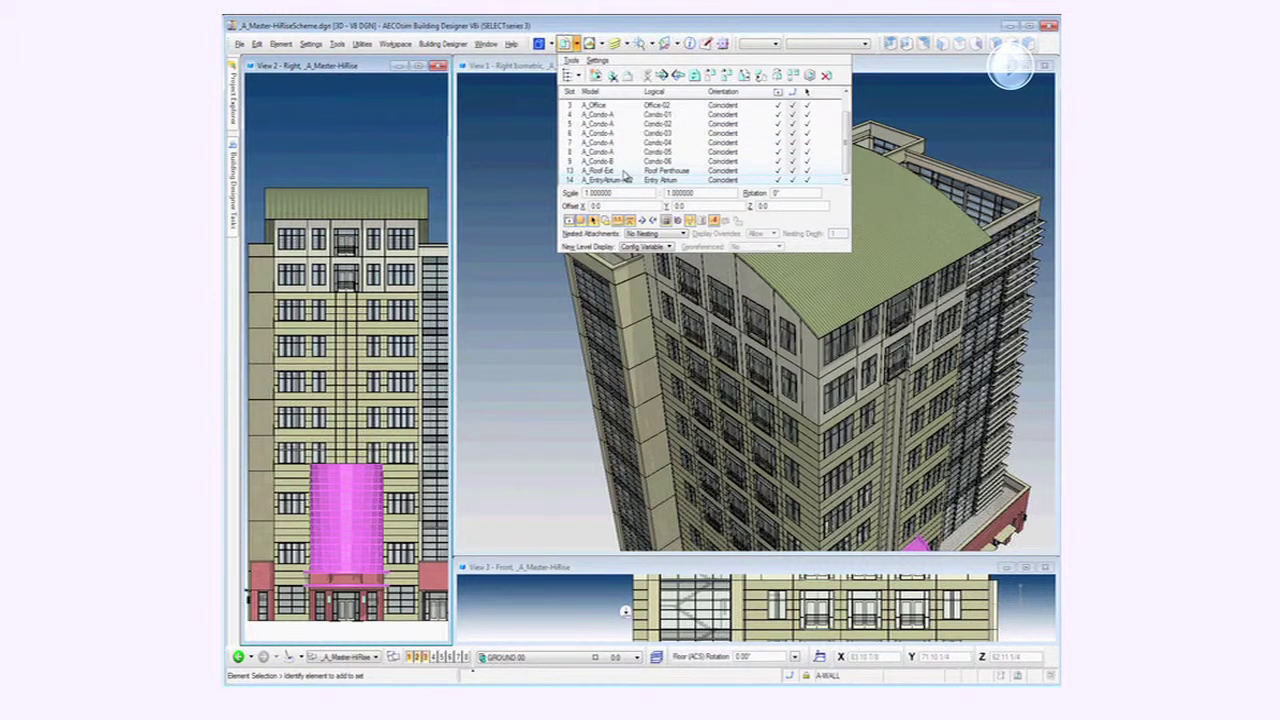
{"action": "left_click", "coordinate": [624, 172]}
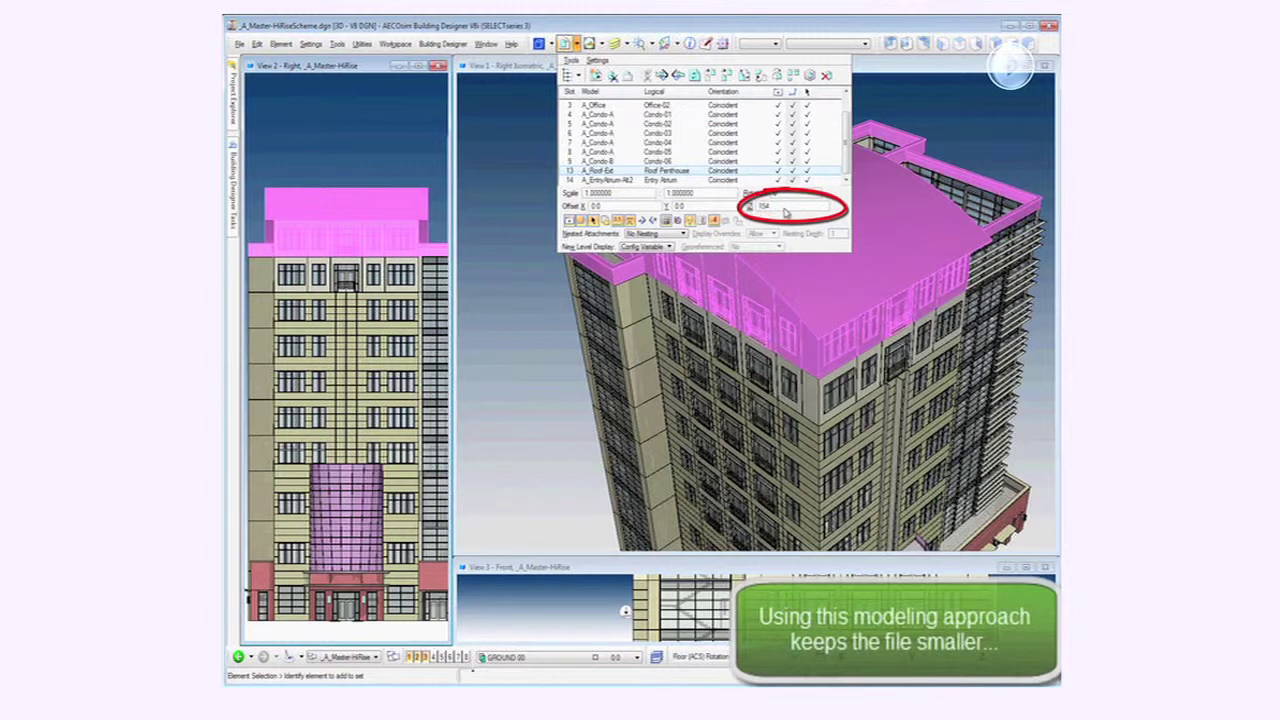
{"action": "key", "text": "Return"}
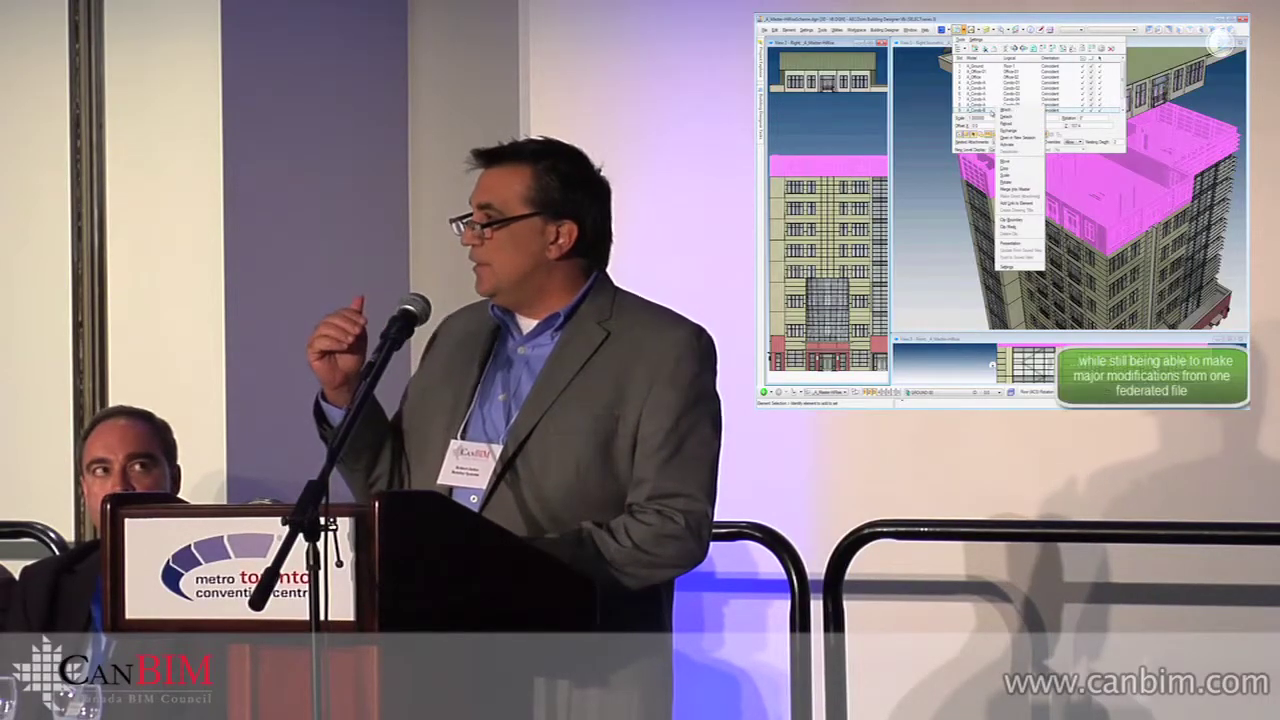
{"action": "left_click", "coordinate": [1005, 170]}
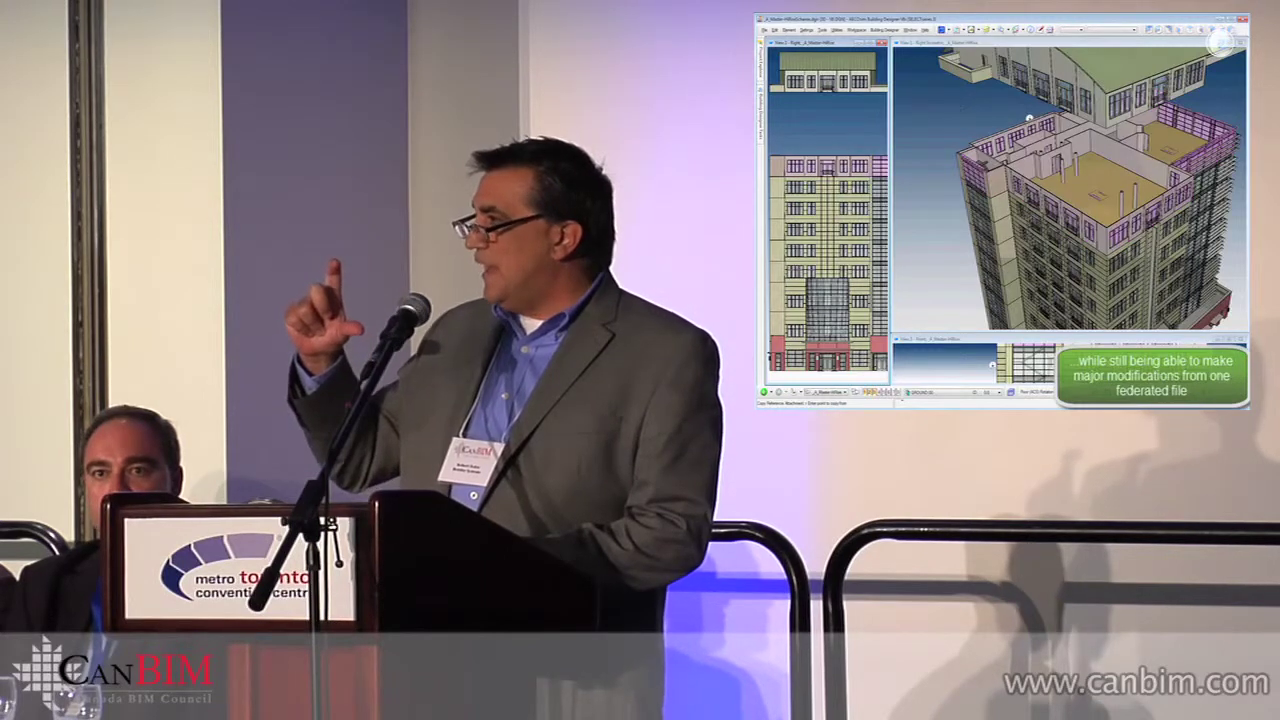
{"action": "left_click", "coordinate": [1029, 118]}
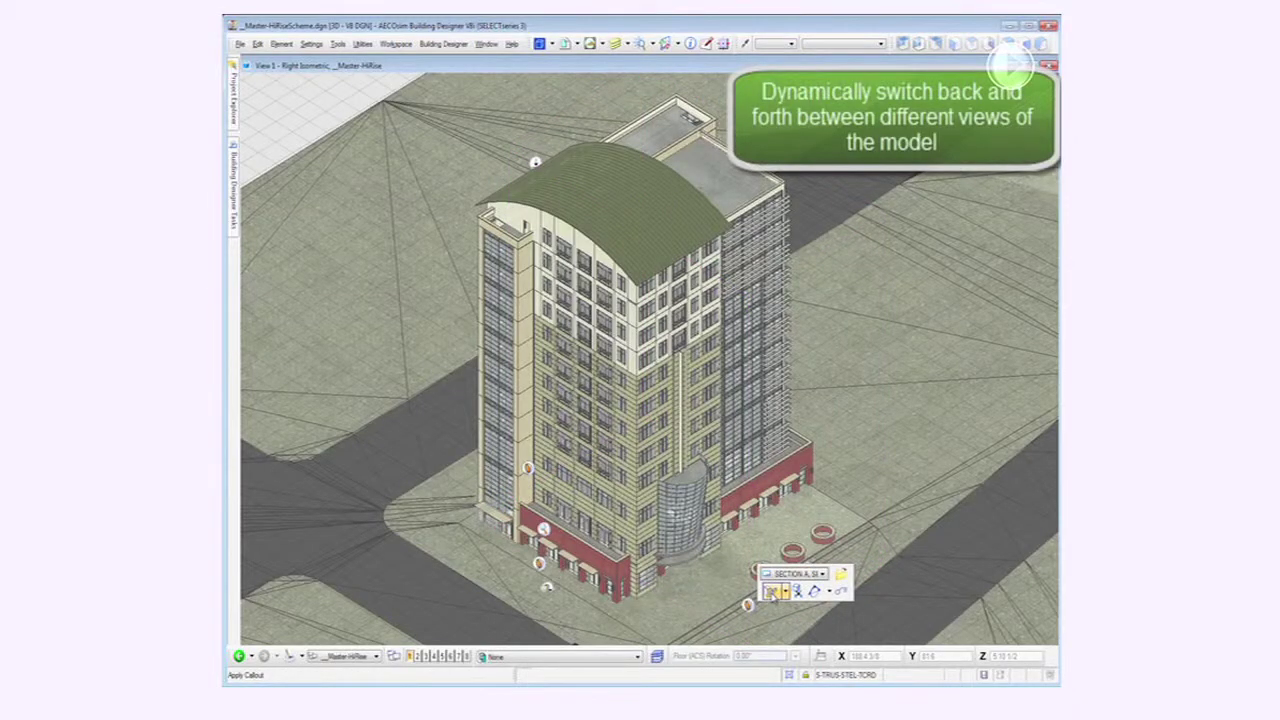
Cut the tower at Section A, then switch to Section C with its 2D linework
{"action": "left_click", "coordinate": [769, 592]}
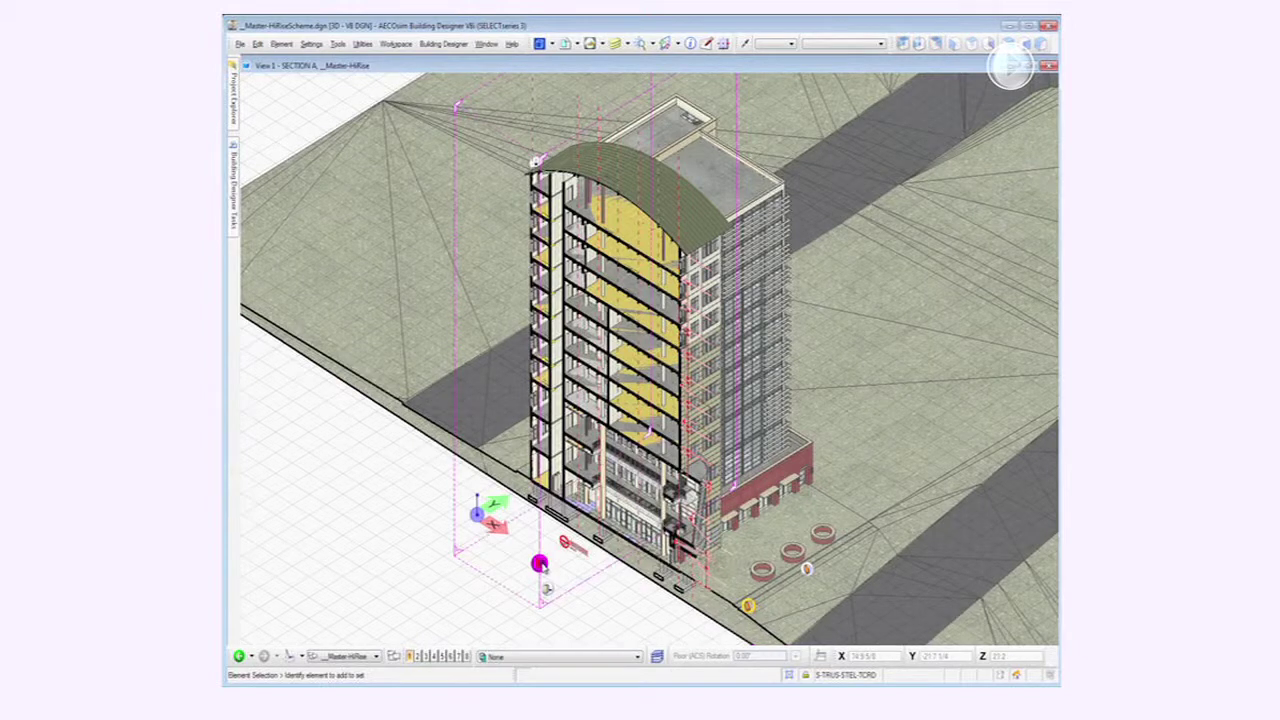
{"action": "mouse_move", "coordinate": [557, 555]}
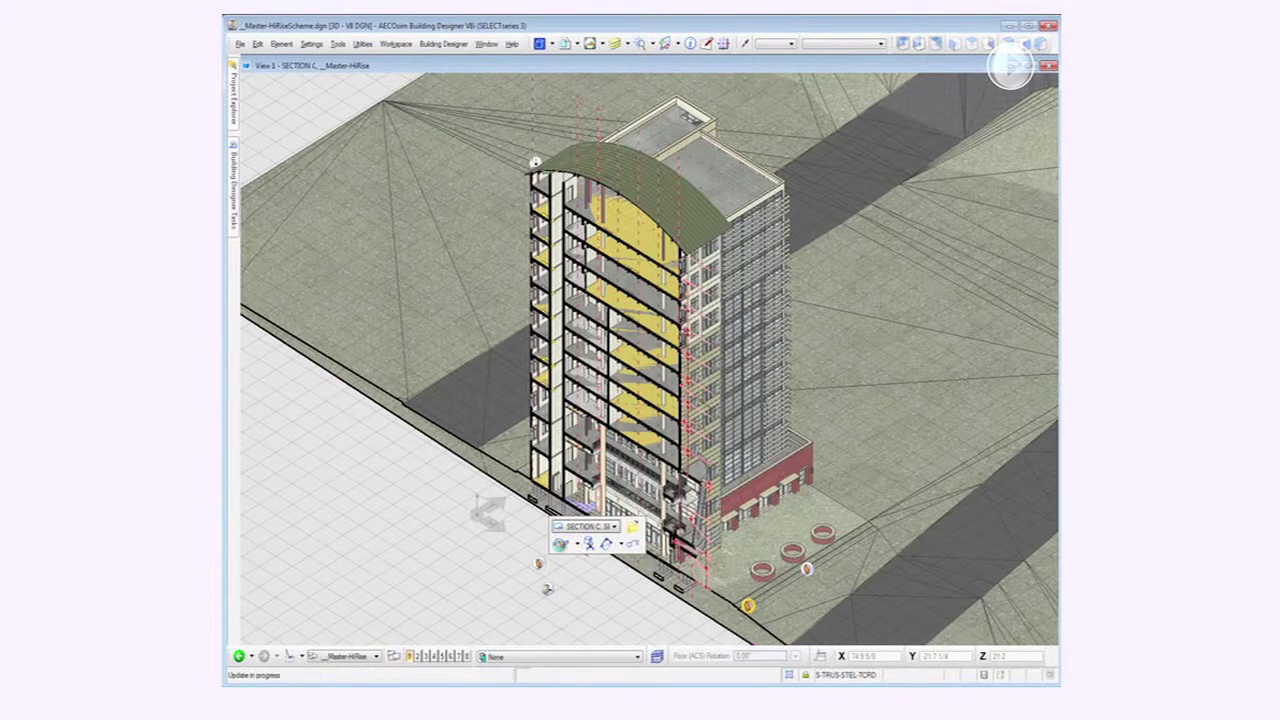
{"action": "left_click", "coordinate": [560, 544]}
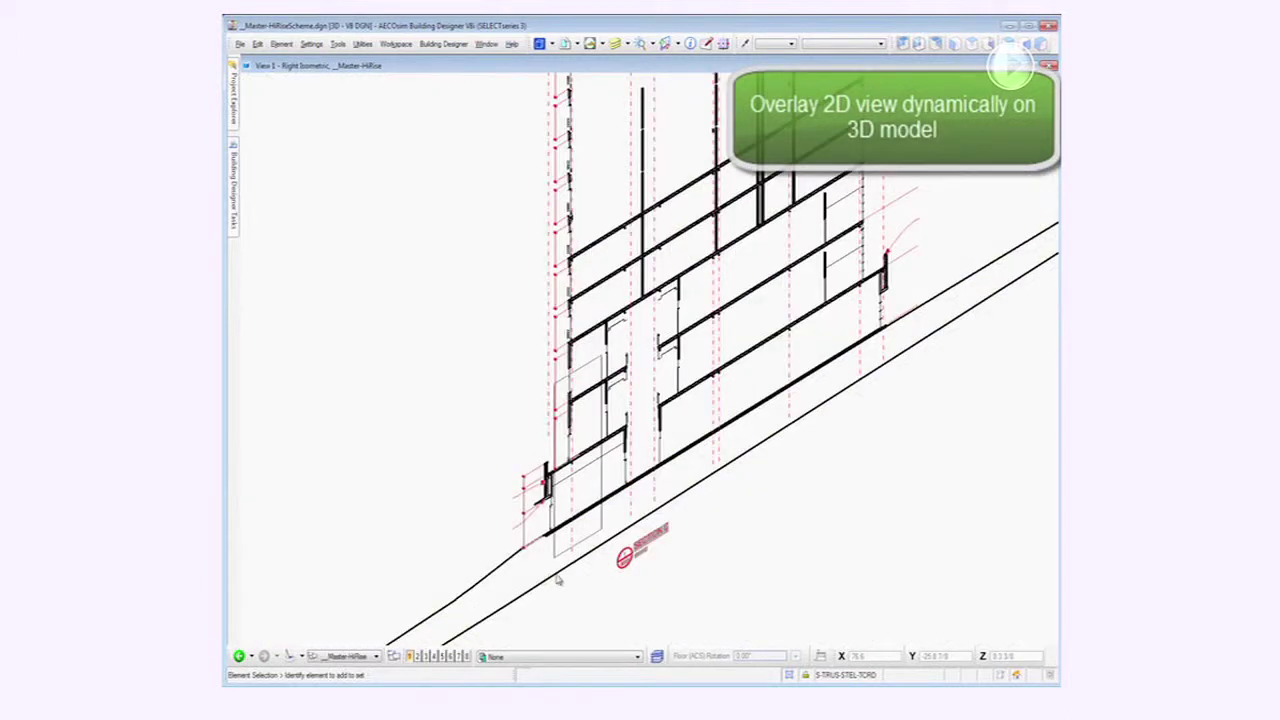
Finish the 'GLASS & ALUM. ENTRY DOORS TO MATCH STOREFRONT' note and deactivate DETAIL B
{"action": "scroll", "coordinate": [548, 549], "scroll_direction": "up", "scroll_amount": 5}
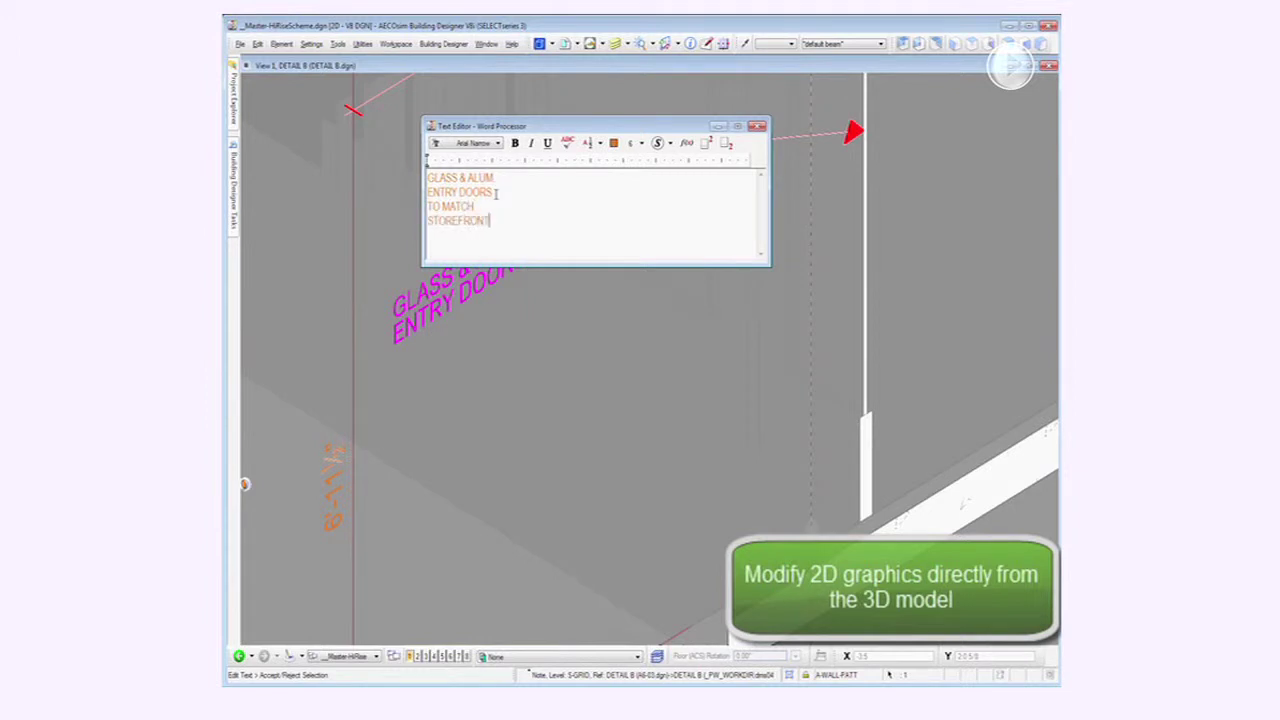
{"action": "left_click", "coordinate": [481, 320]}
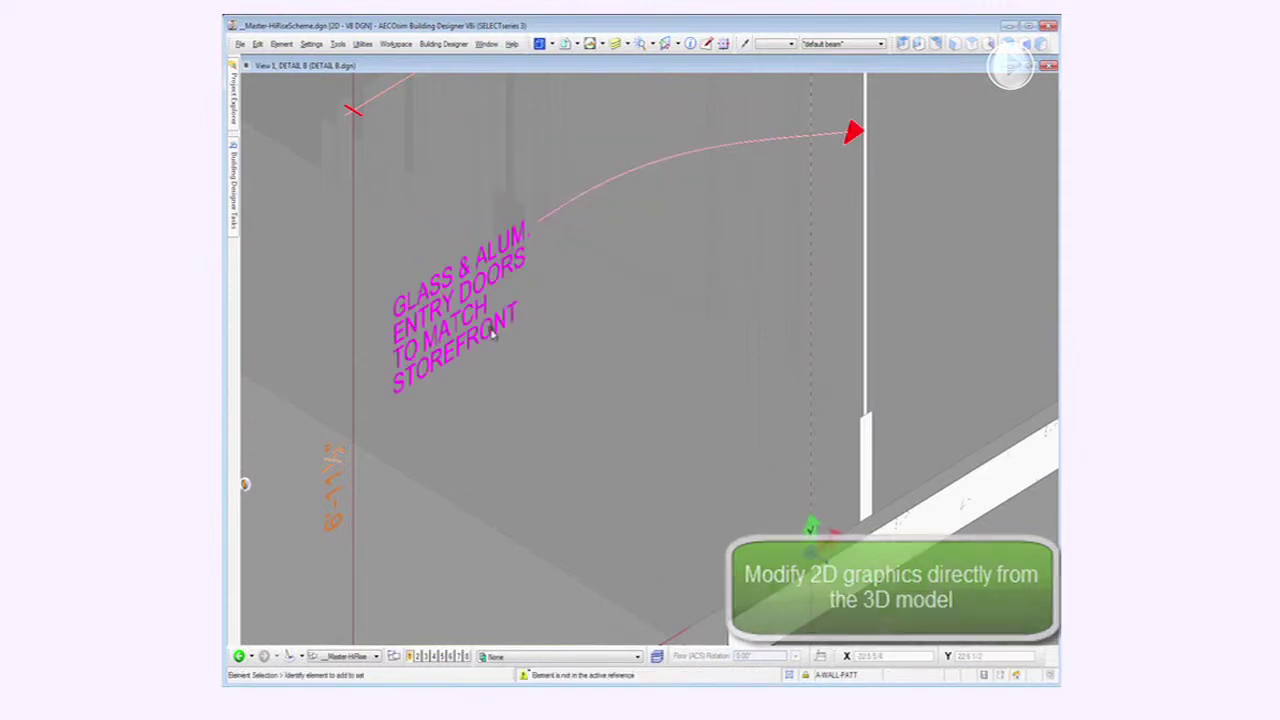
{"action": "right_click", "coordinate": [495, 340]}
{"action": "left_click", "coordinate": [545, 418]}
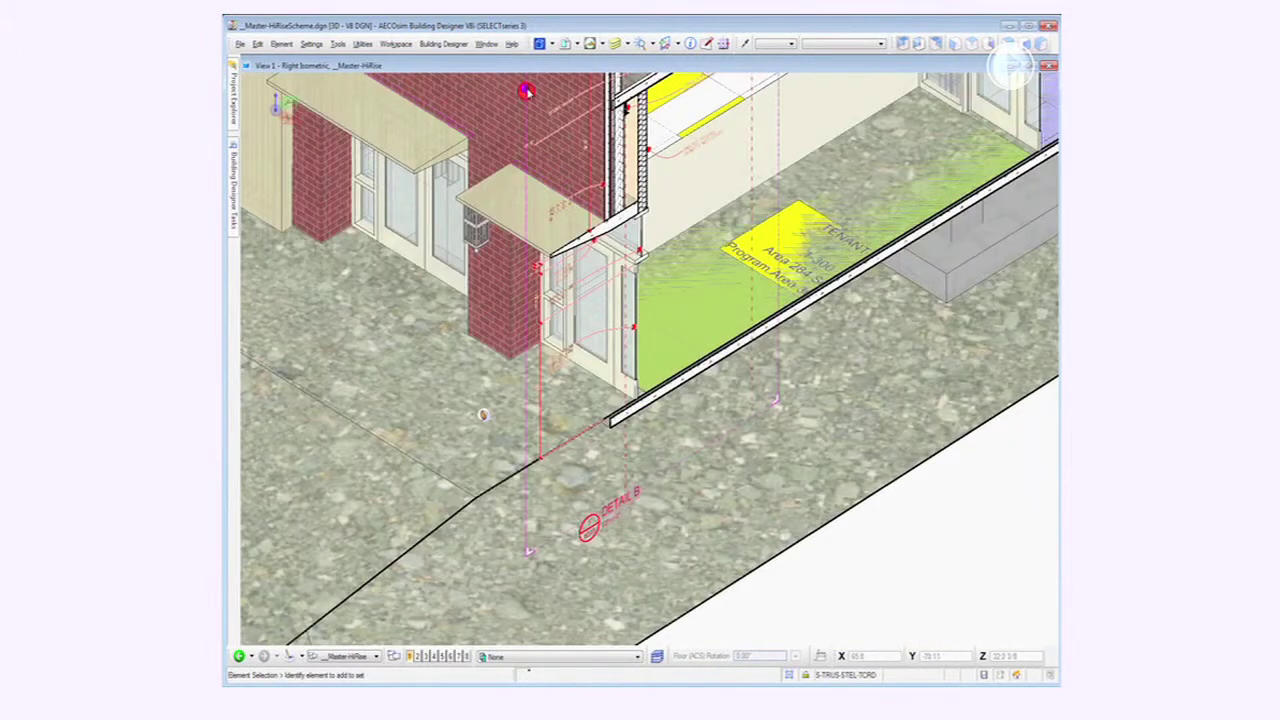
{"action": "mouse_move", "coordinate": [528, 91]}
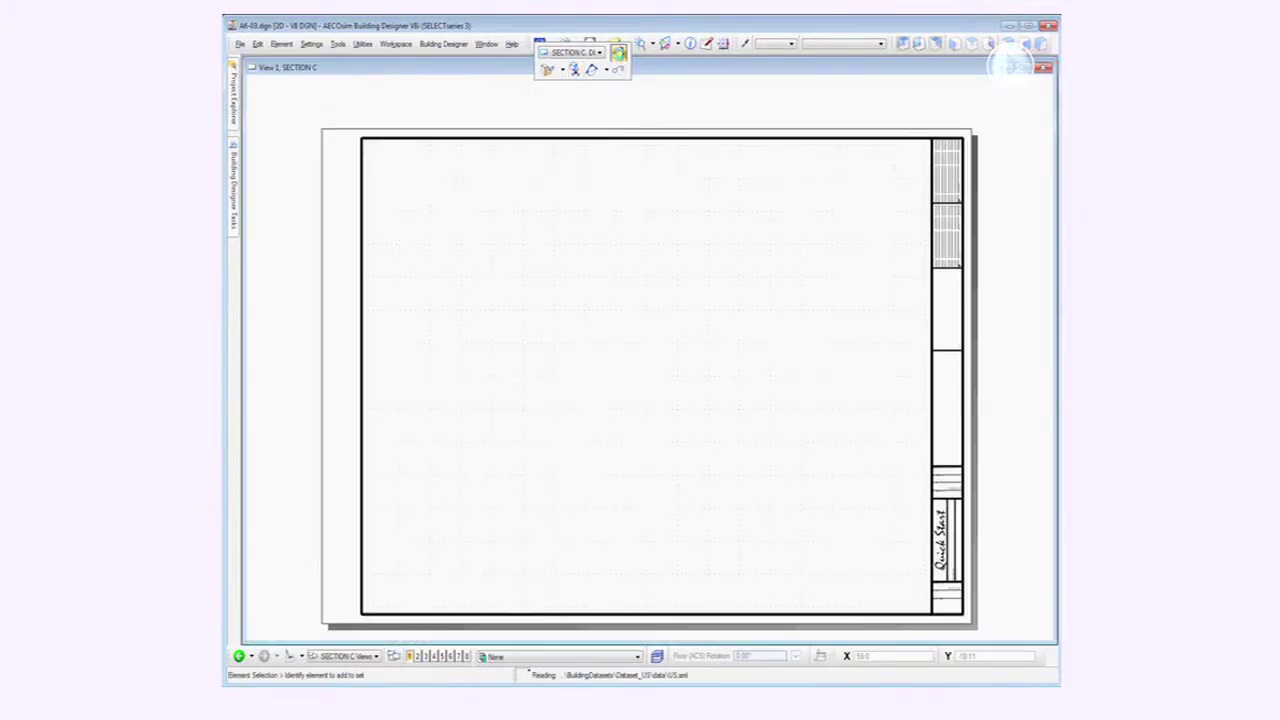
Open Detail B's target Section C sheet and zoom into the canopy and entry doors
{"action": "left_click", "coordinate": [618, 52]}
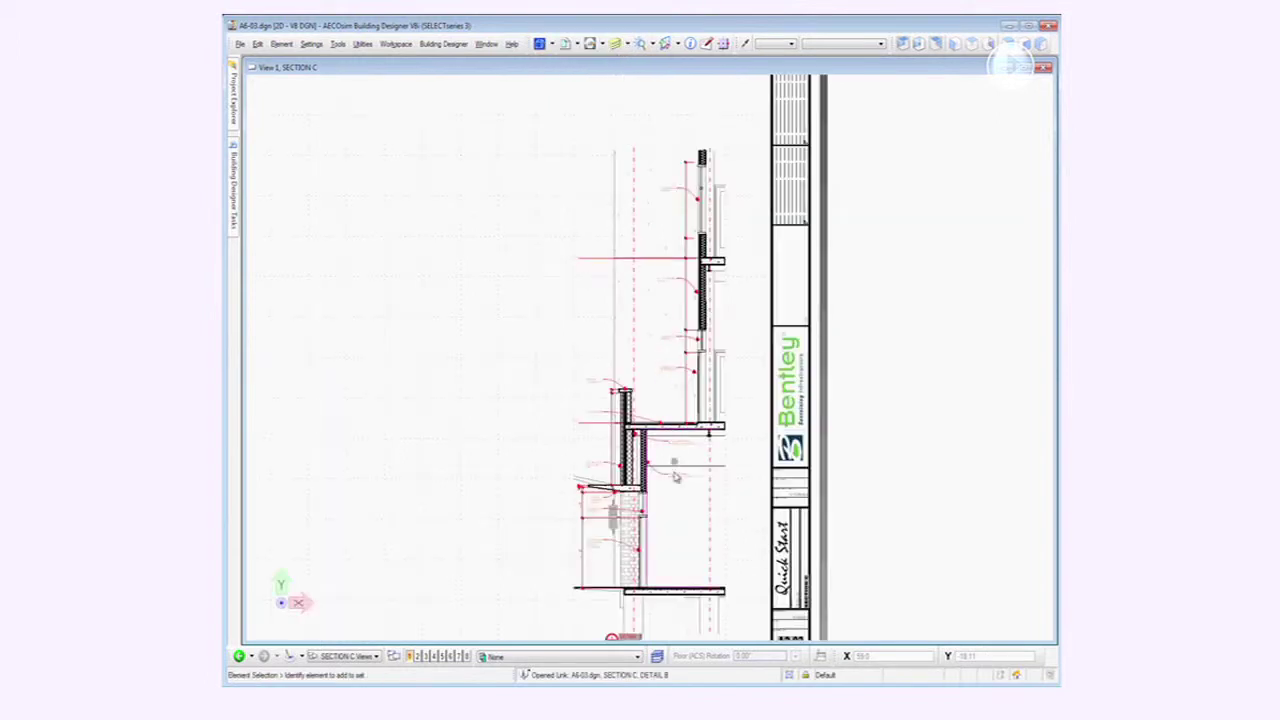
{"action": "scroll", "coordinate": [591, 611], "scroll_direction": "up", "scroll_amount": 5}
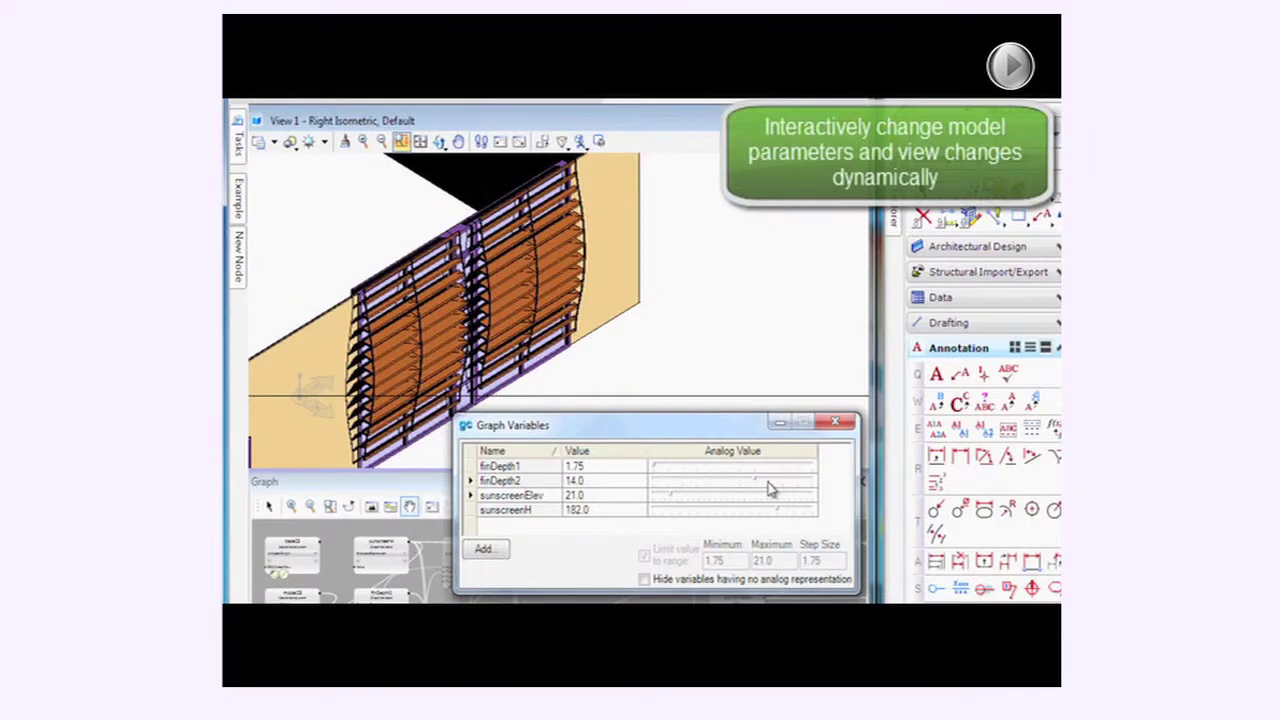
Deepen the sunscreen fins by sliding finDepth2 up to 17.5 and finDepth1 up to 3.5
{"action": "left_click", "coordinate": [768, 488]}
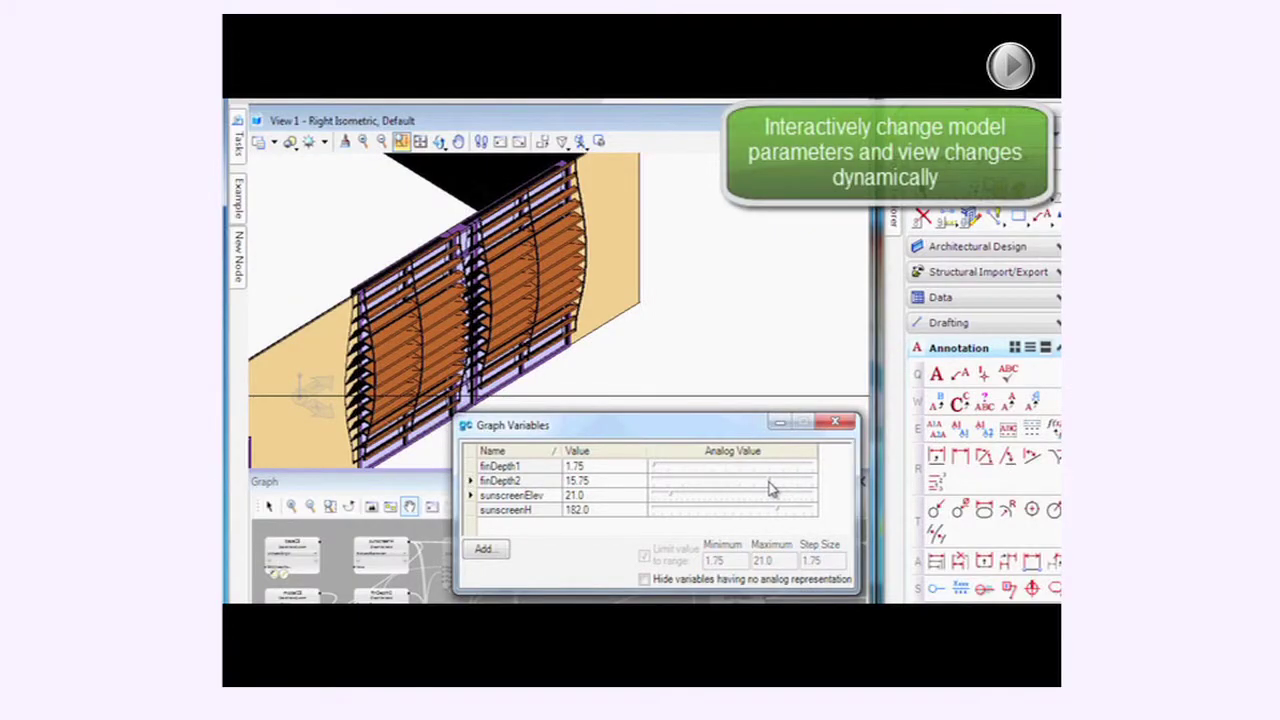
{"action": "left_click", "coordinate": [784, 487]}
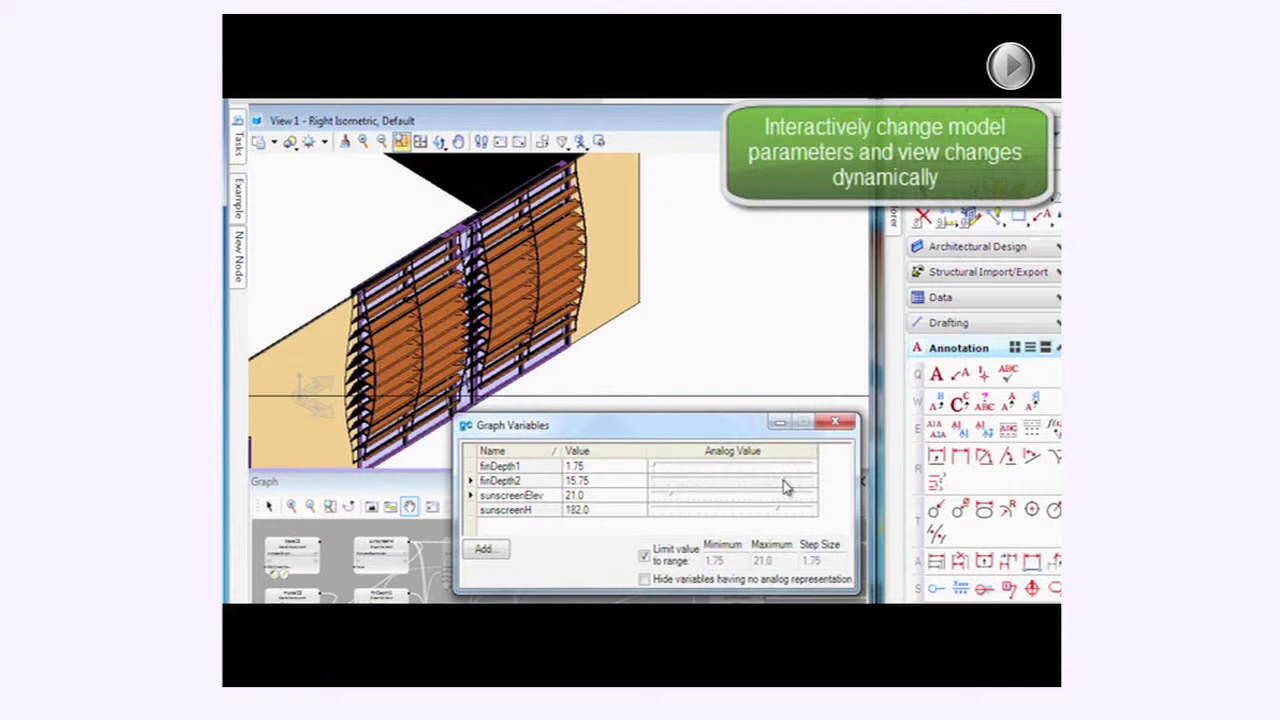
{"action": "left_click", "coordinate": [670, 470]}
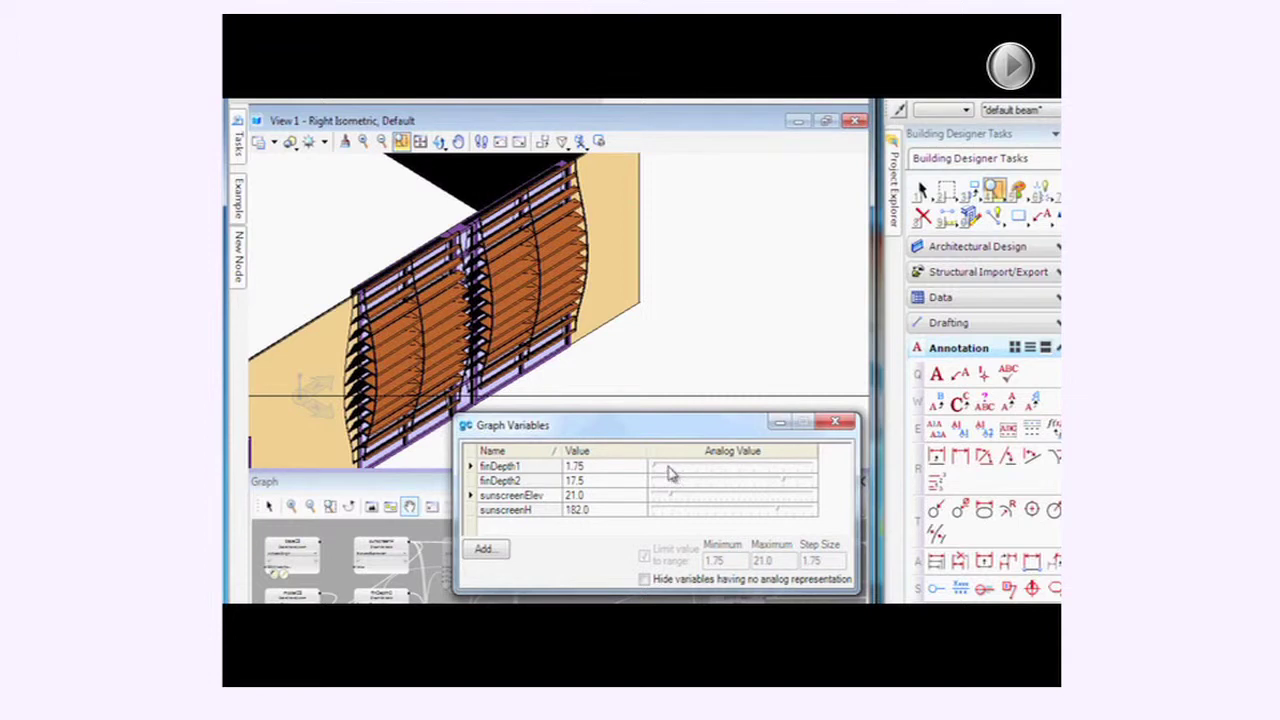
{"action": "left_click", "coordinate": [670, 473]}
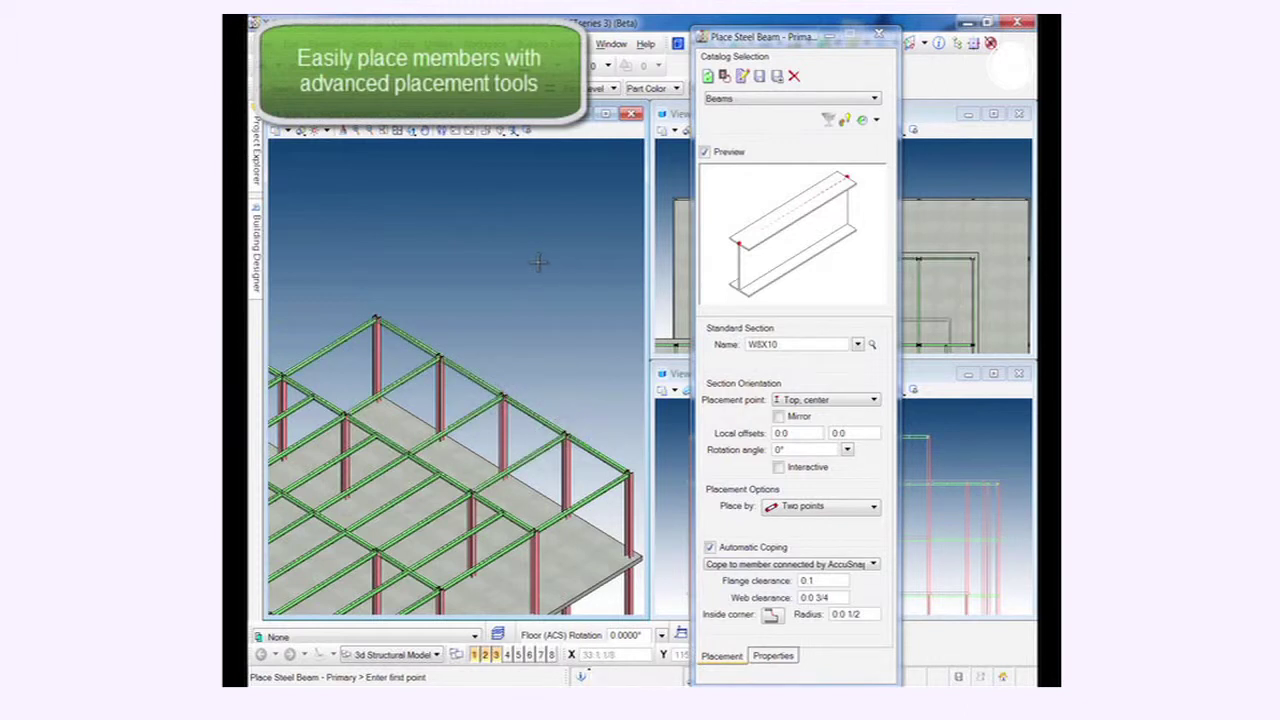
Start Framing Between placement with the infill distributed at a maximum spacing of 6'0"
{"action": "mouse_move", "coordinate": [262, 244]}
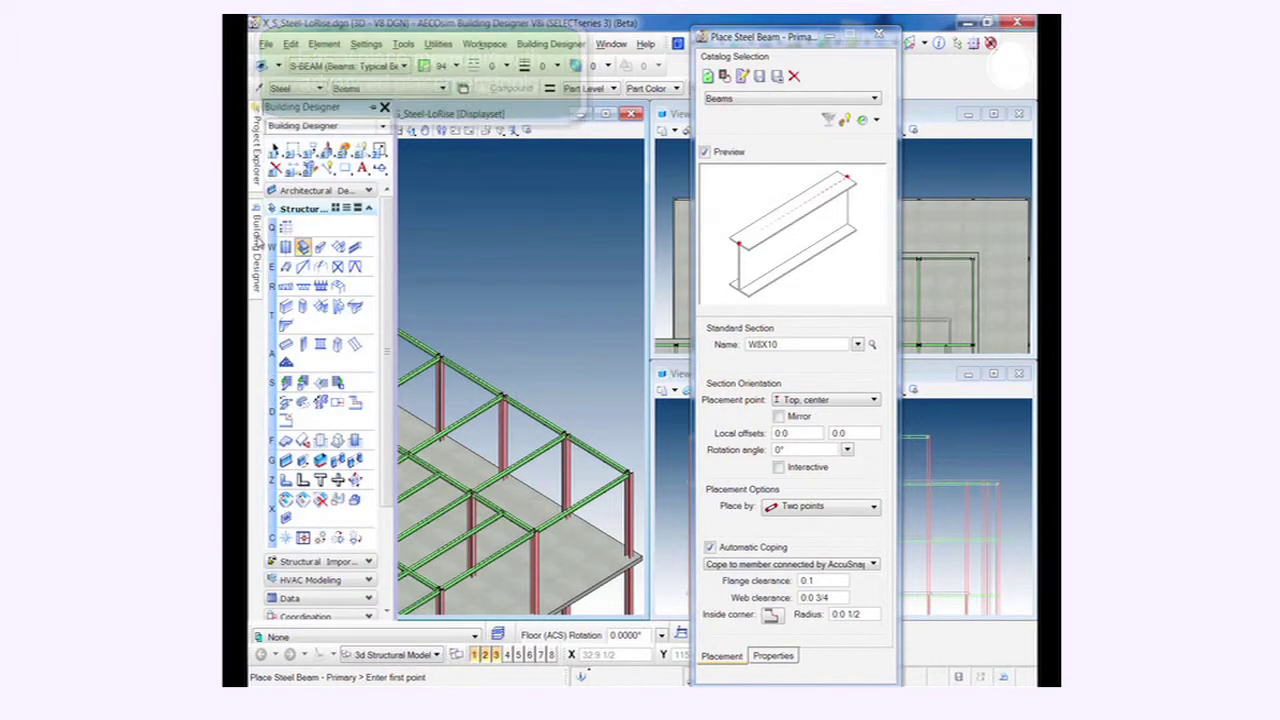
{"action": "left_click", "coordinate": [338, 248]}
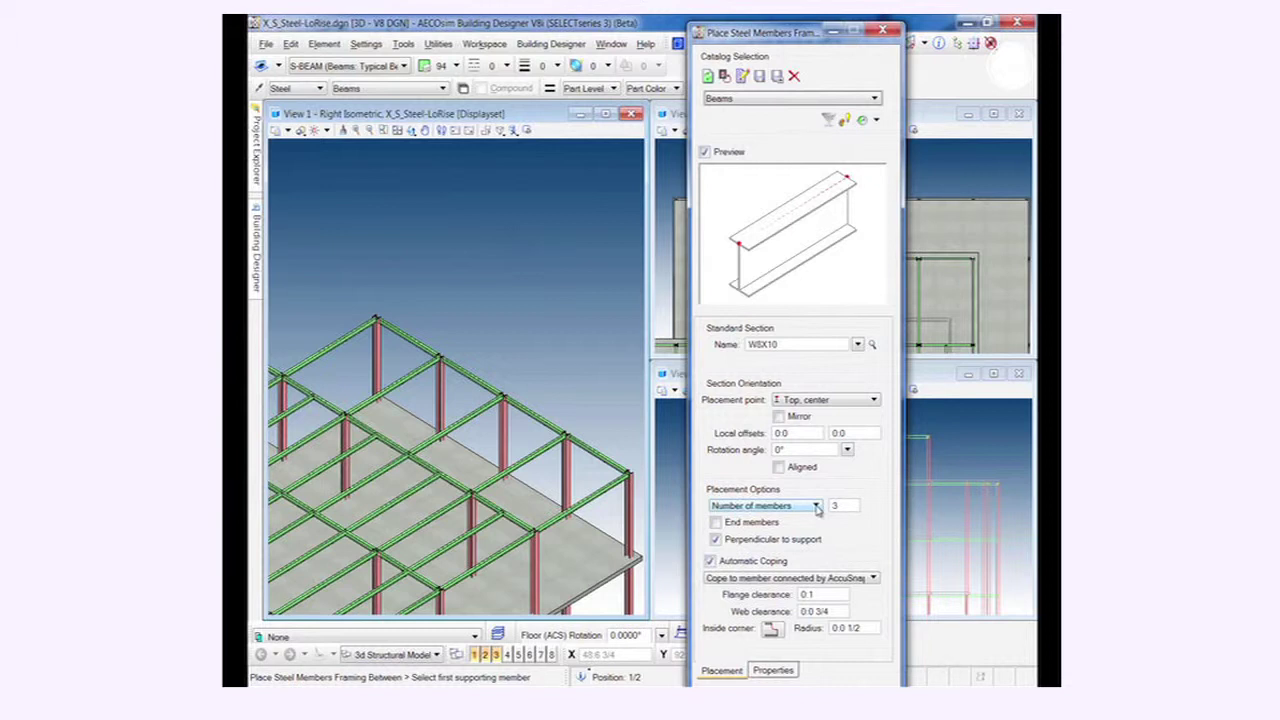
{"action": "left_click", "coordinate": [816, 506]}
{"action": "left_click", "coordinate": [790, 531]}
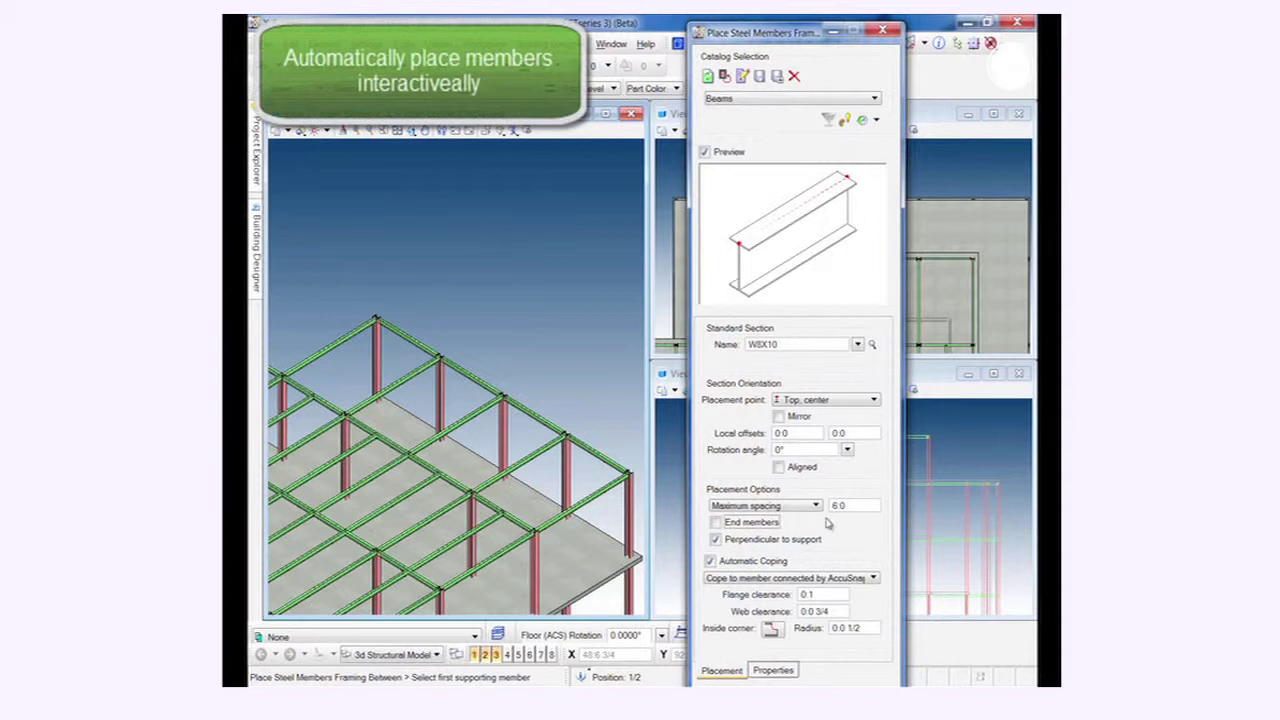
Pick pairs of supporting girders in three bays and accept to place infill beams
{"action": "left_click", "coordinate": [329, 345]}
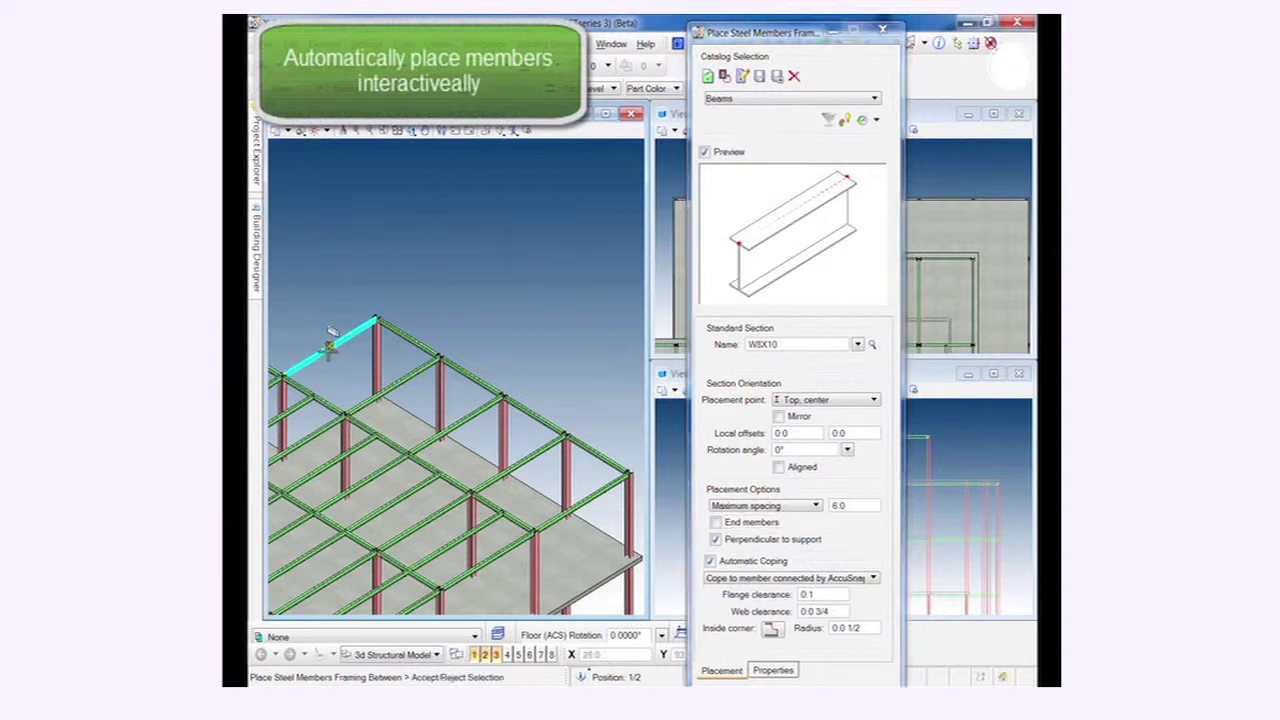
{"action": "left_click", "coordinate": [345, 357]}
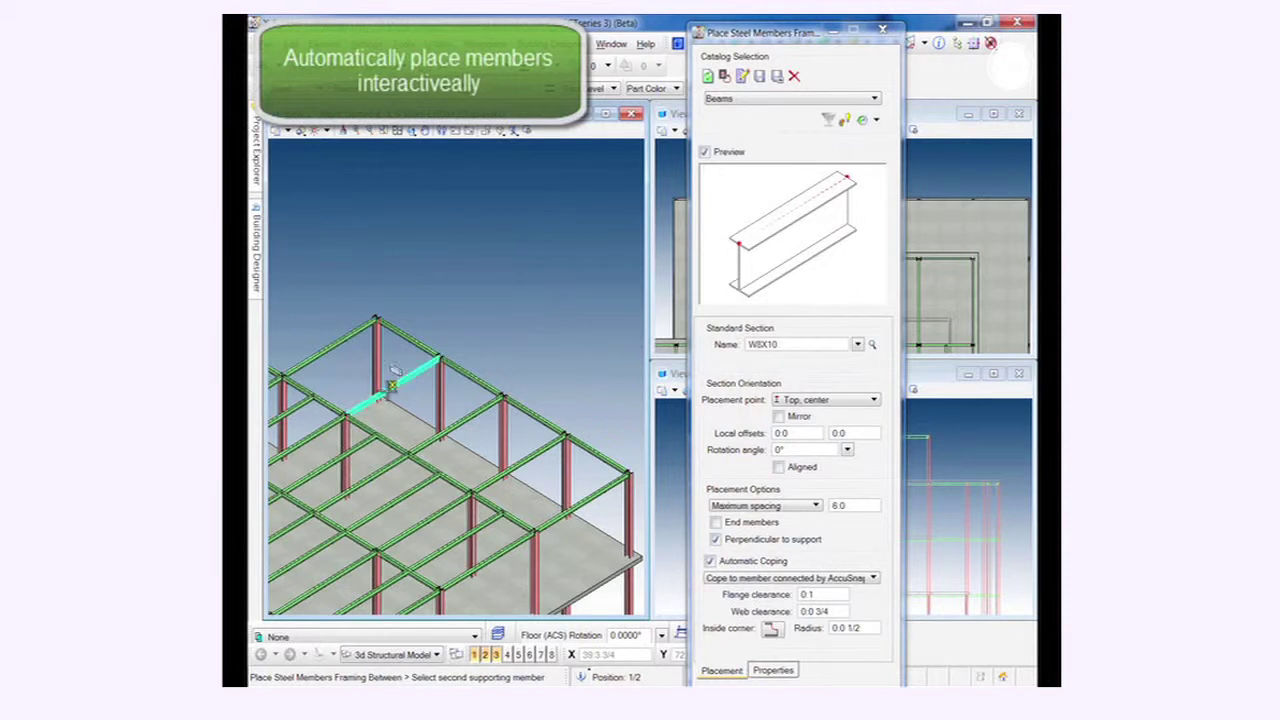
{"action": "left_click", "coordinate": [428, 325]}
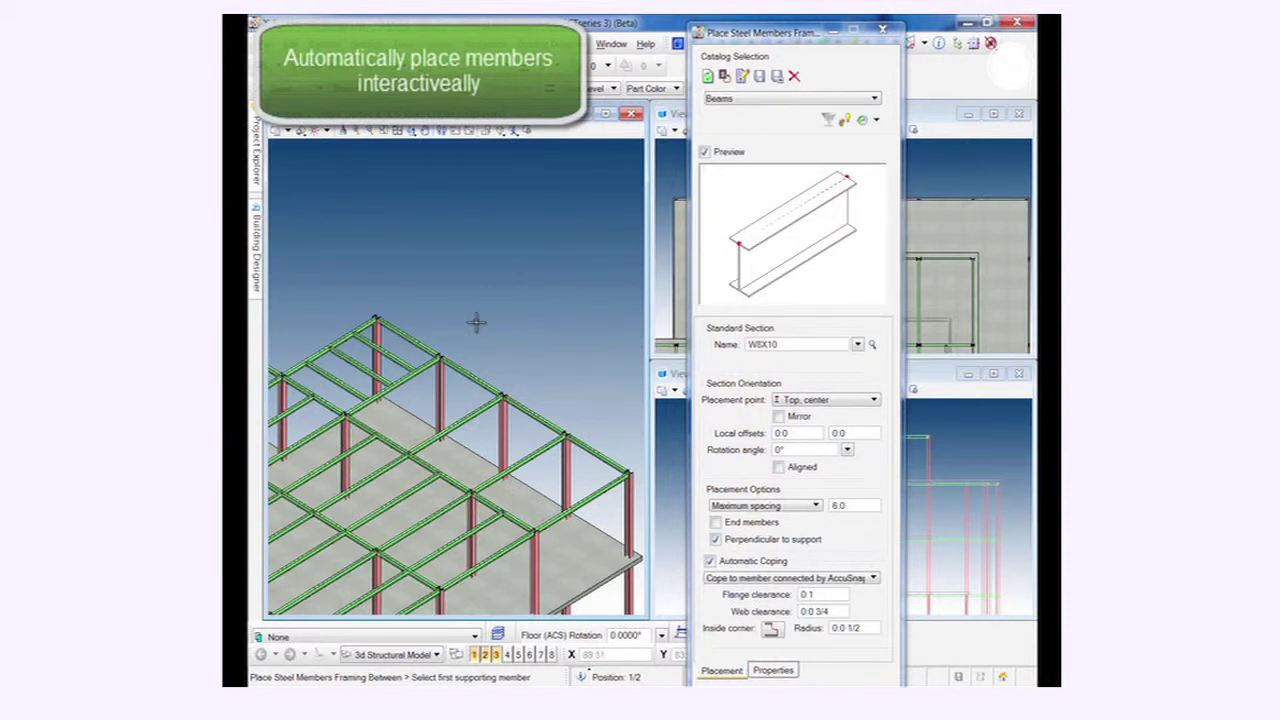
{"action": "left_click", "coordinate": [397, 373]}
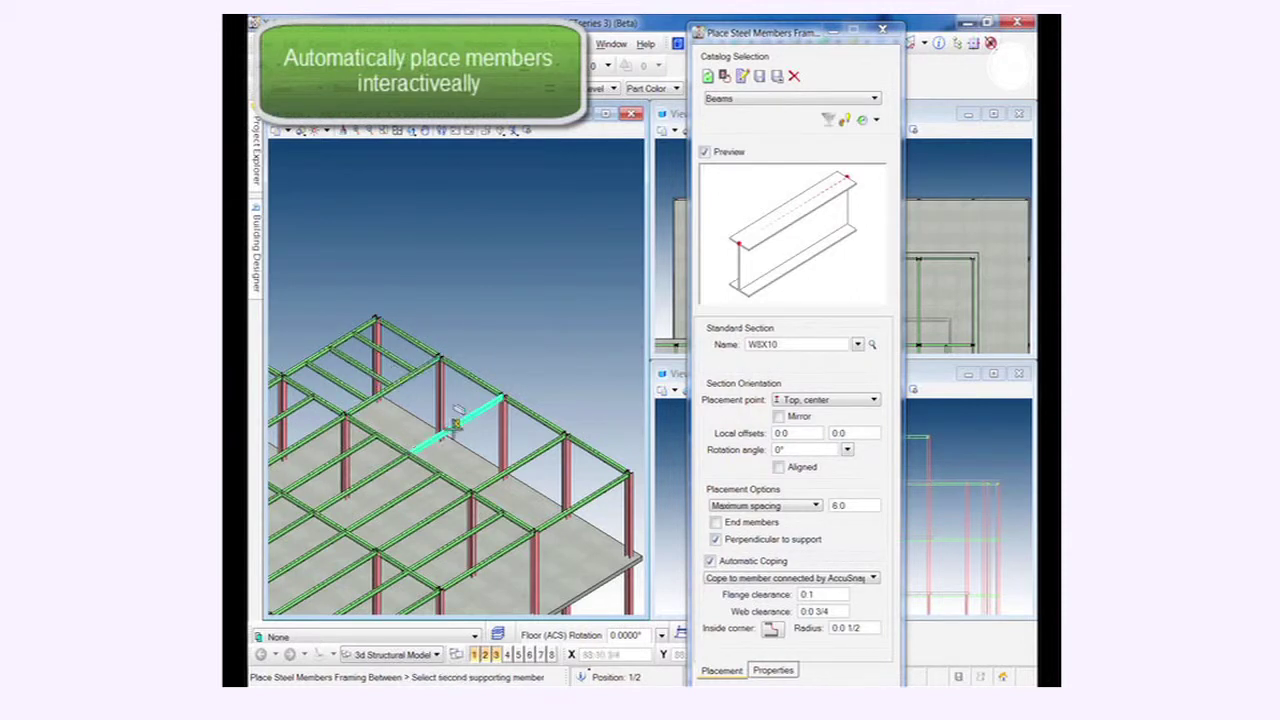
{"action": "left_click", "coordinate": [541, 408]}
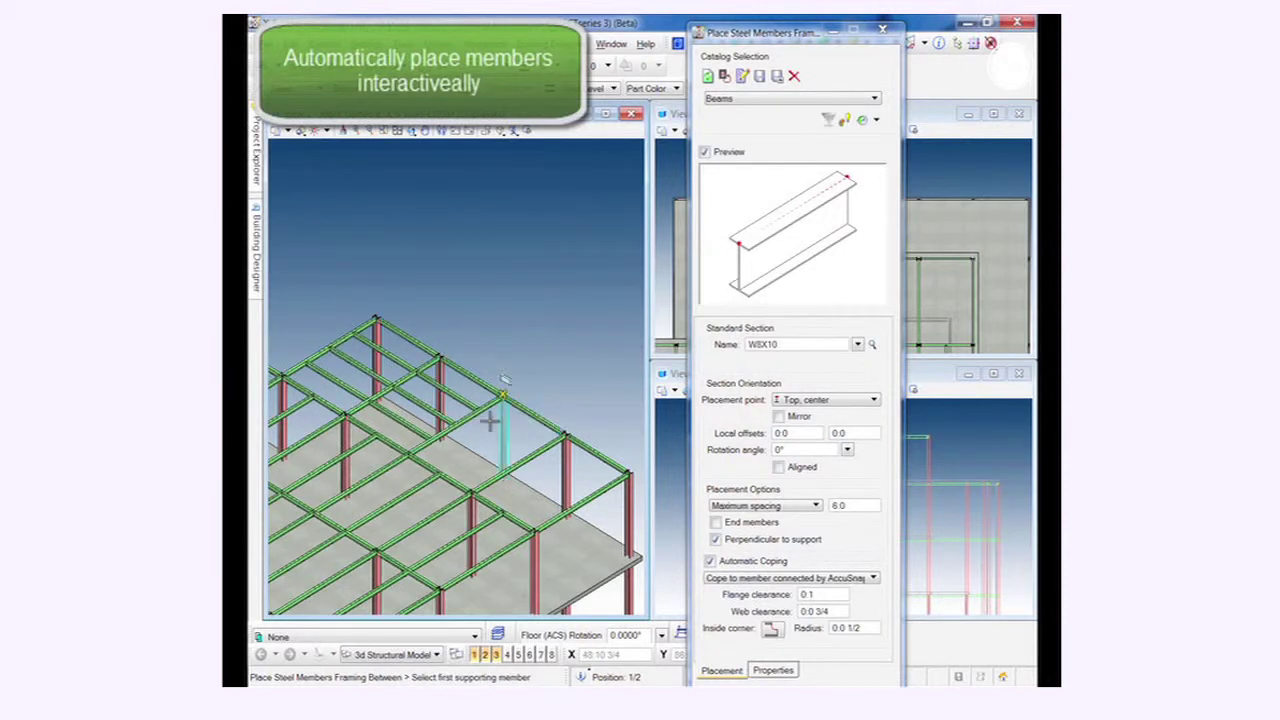
{"action": "left_click", "coordinate": [554, 352]}
{"action": "left_click", "coordinate": [530, 462]}
{"action": "left_click", "coordinate": [583, 492]}
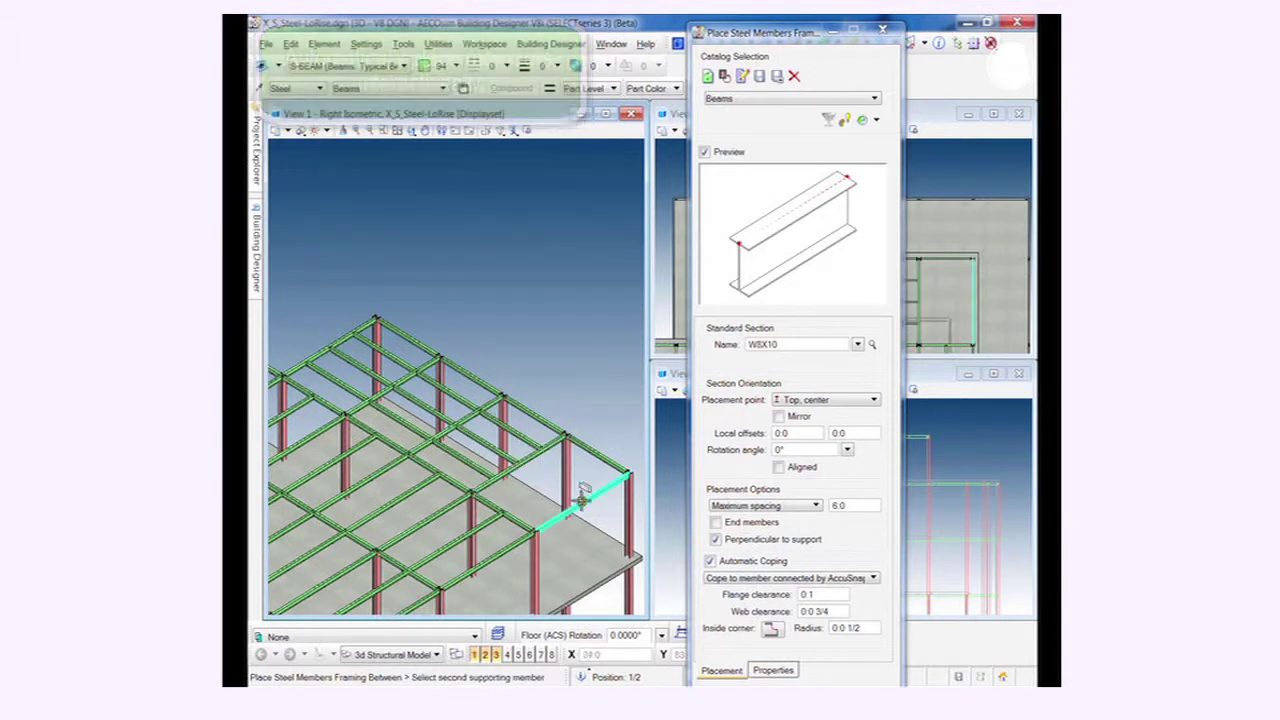
{"action": "left_click", "coordinate": [583, 492]}
{"action": "left_click", "coordinate": [594, 344]}
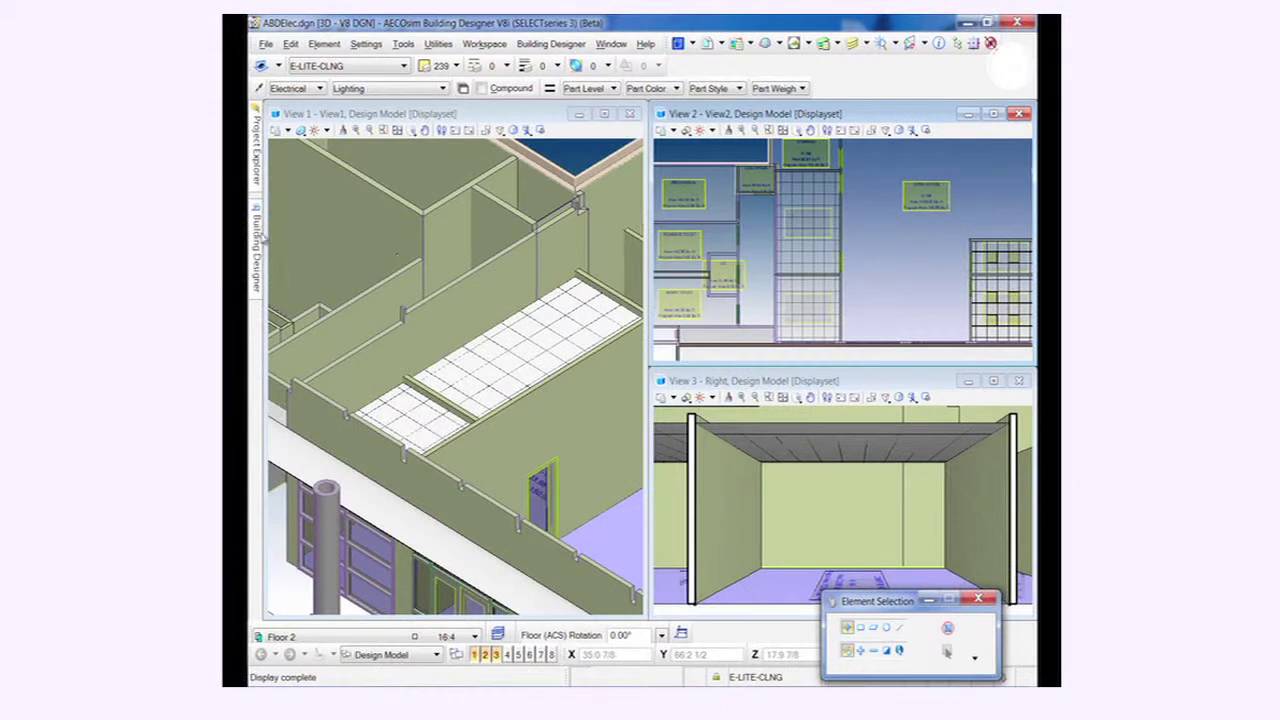
Place a Group Symbols grid of 2'X2' Surface Mounted lights in the Floor 2 room ceiling at 4'0" by 6'0" offsets
{"action": "mouse_move", "coordinate": [258, 243]}
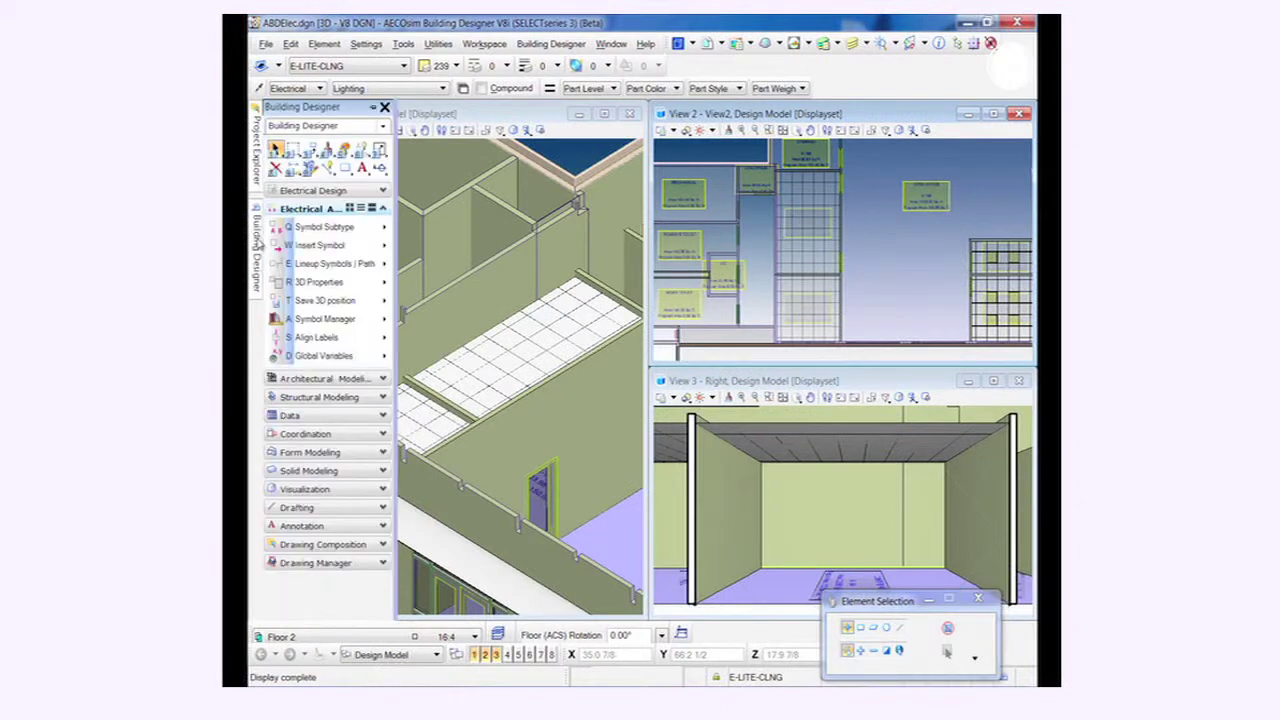
{"action": "left_click", "coordinate": [330, 245]}
{"action": "left_click", "coordinate": [418, 327]}
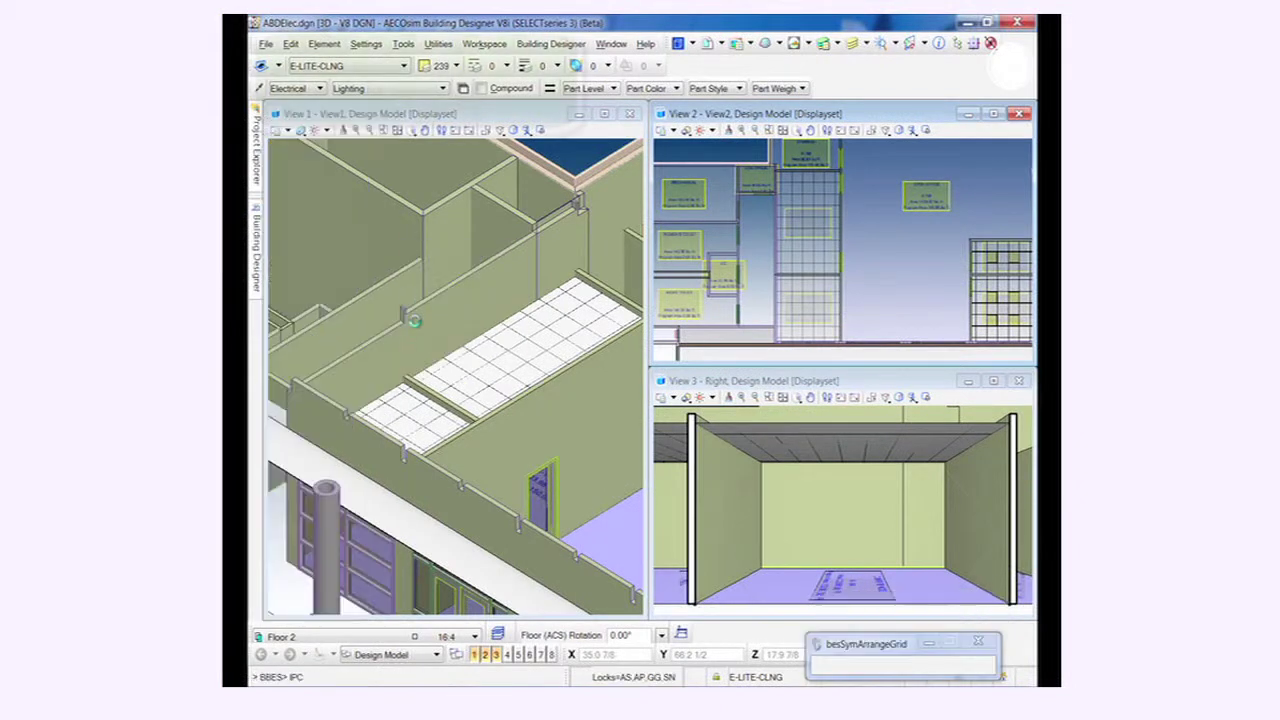
{"action": "left_click", "coordinate": [805, 235]}
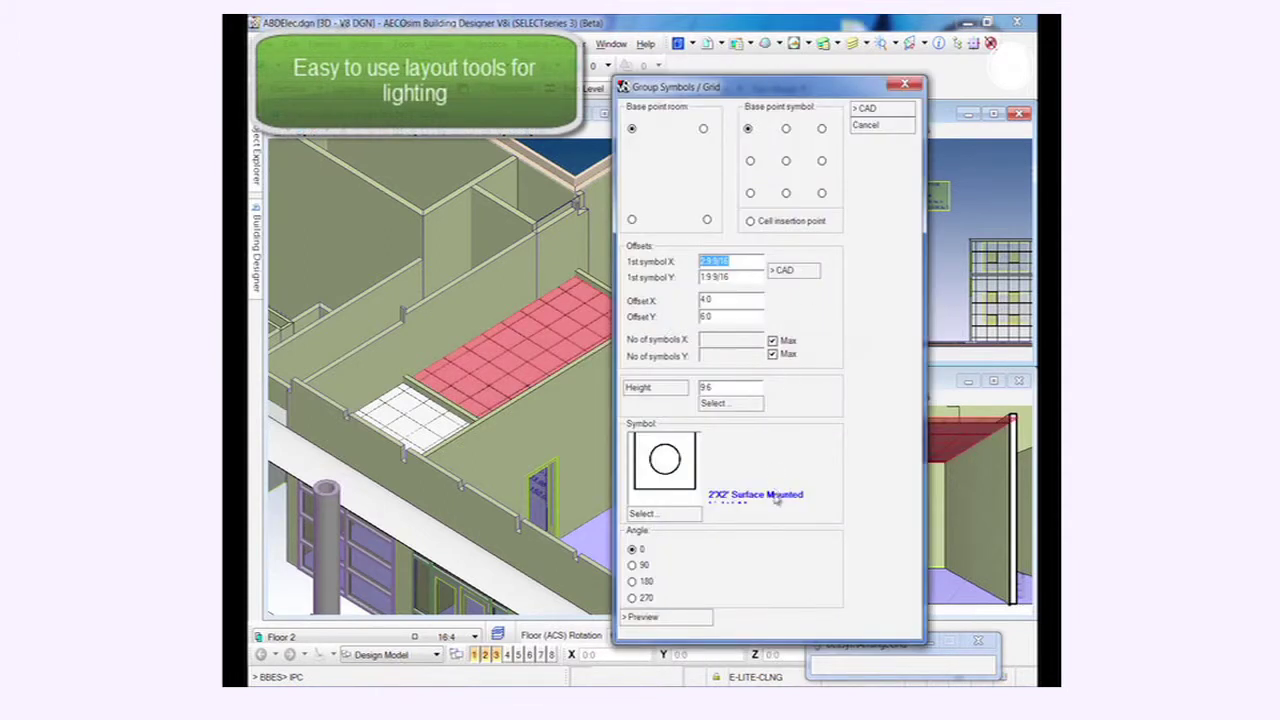
{"action": "left_click", "coordinate": [866, 108]}
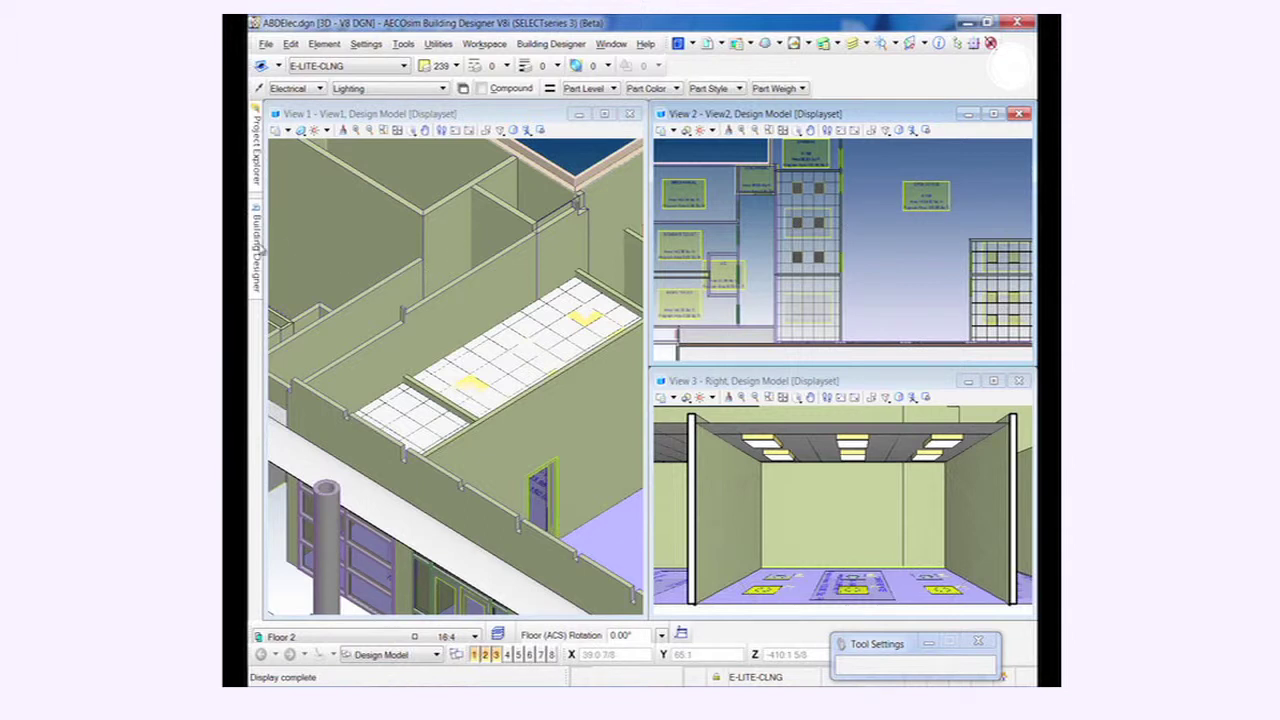
Assign the Acuity Brands Lighting subtype to a ceiling light fixture with Symbol Subtype
{"action": "mouse_move", "coordinate": [259, 252]}
{"action": "left_click", "coordinate": [329, 234]}
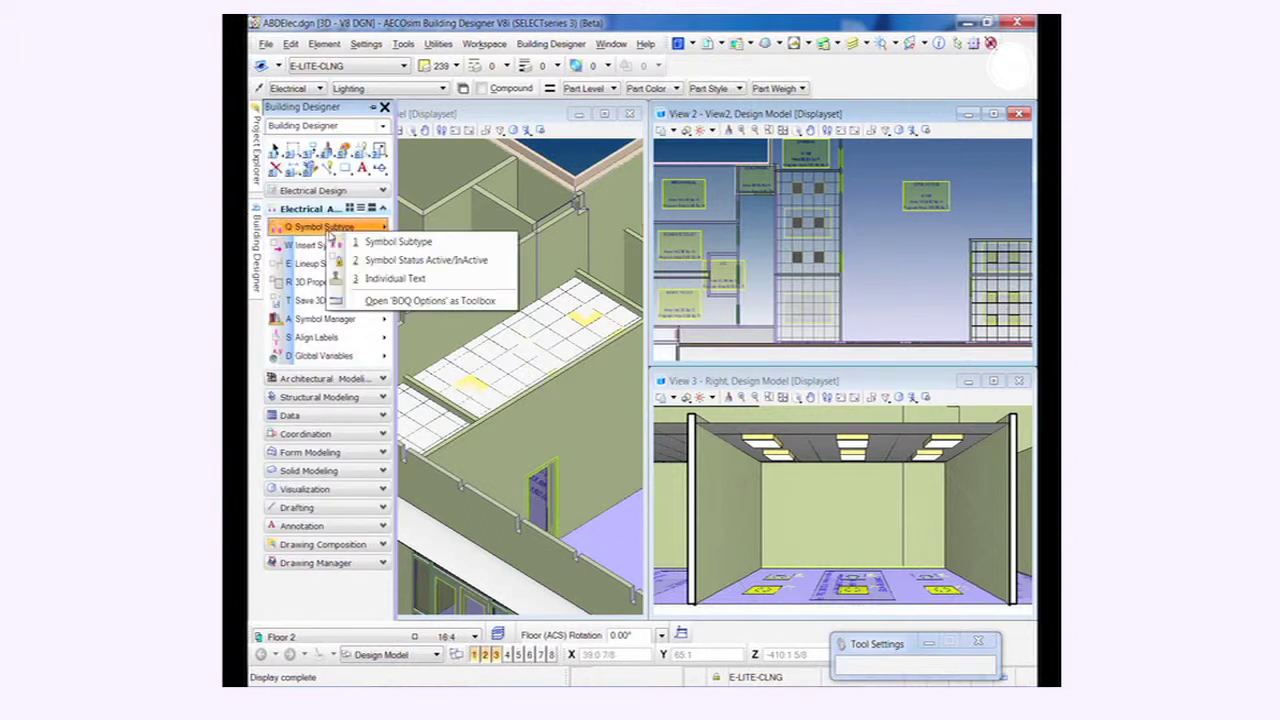
{"action": "left_click", "coordinate": [388, 244]}
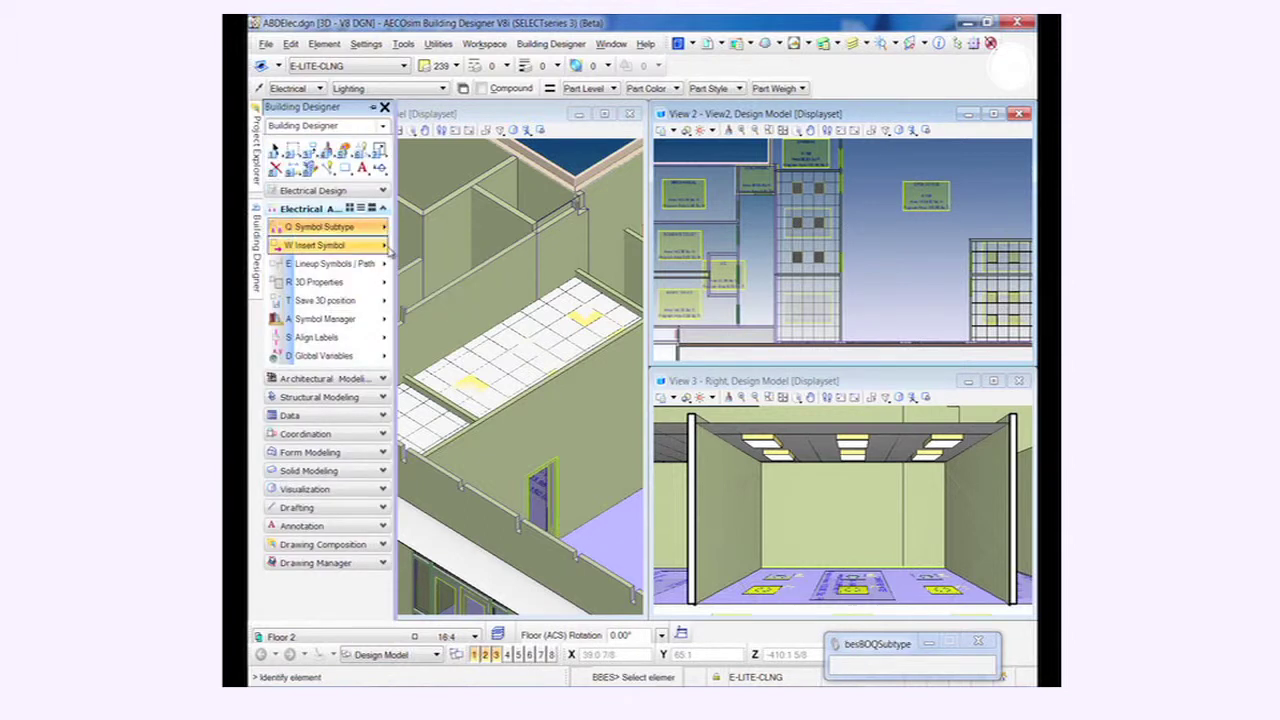
{"action": "left_click", "coordinate": [585, 317]}
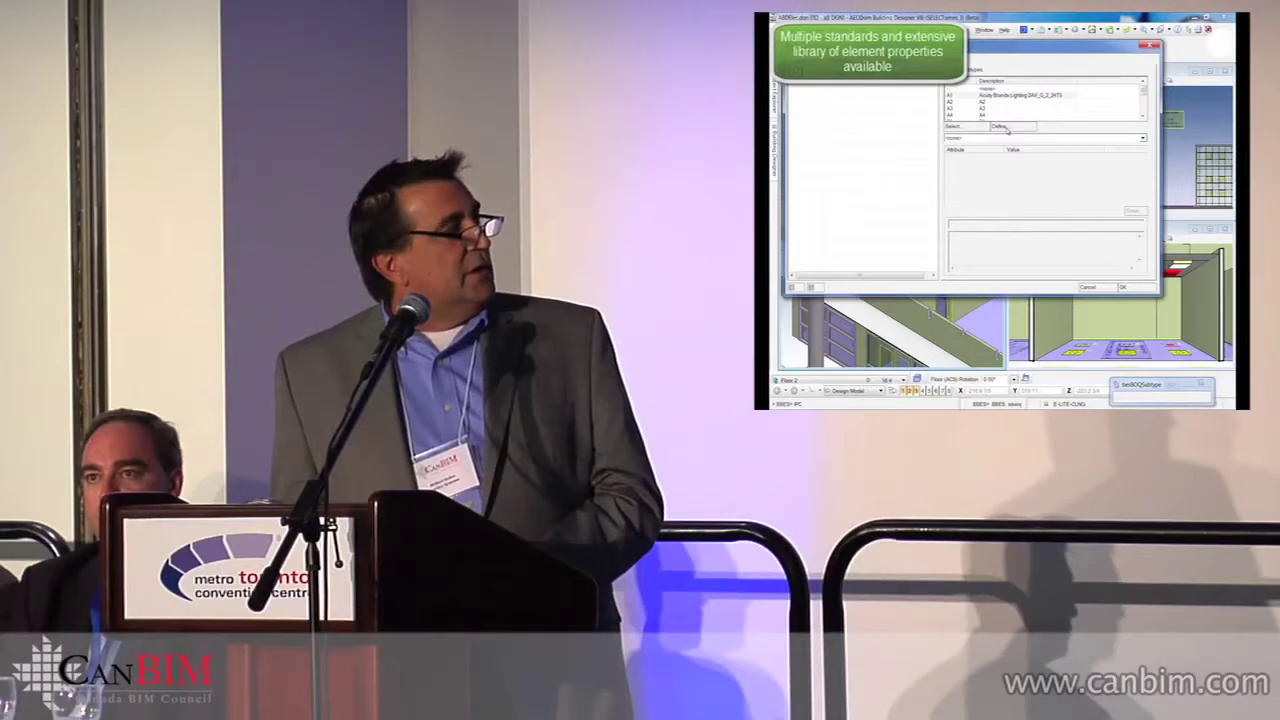
{"action": "left_click", "coordinate": [640, 207]}
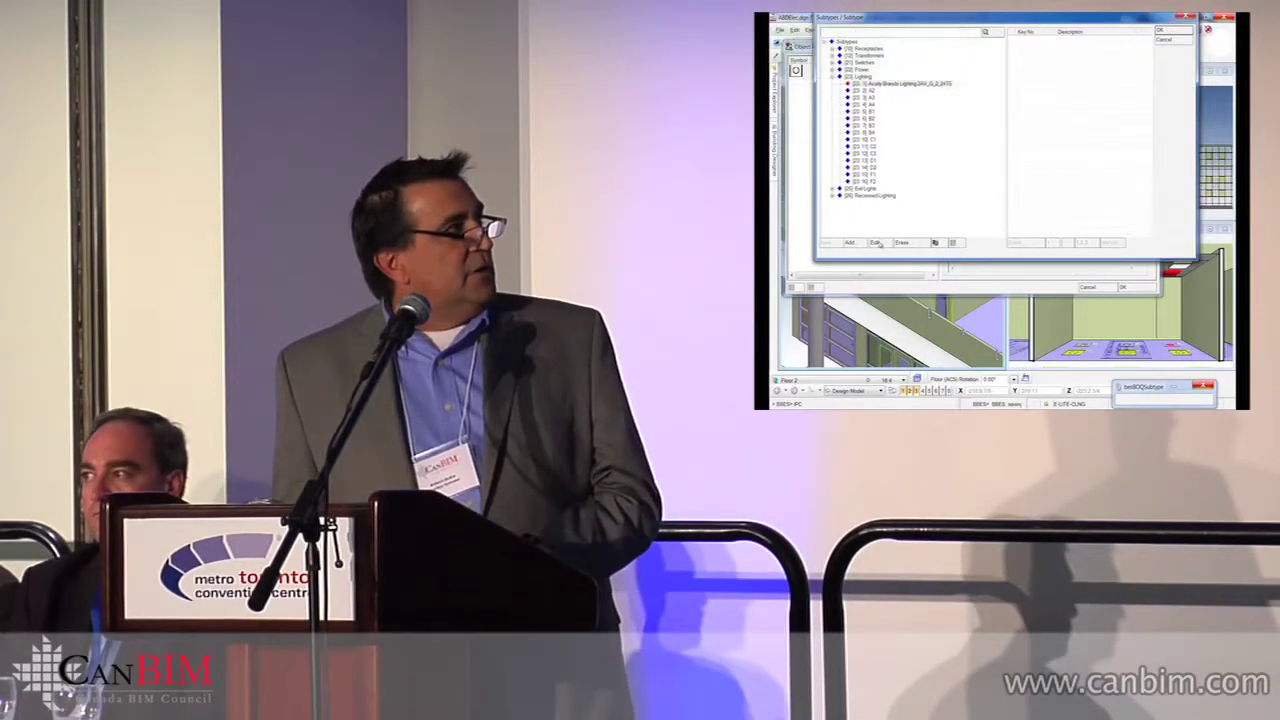
{"action": "left_click", "coordinate": [875, 242]}
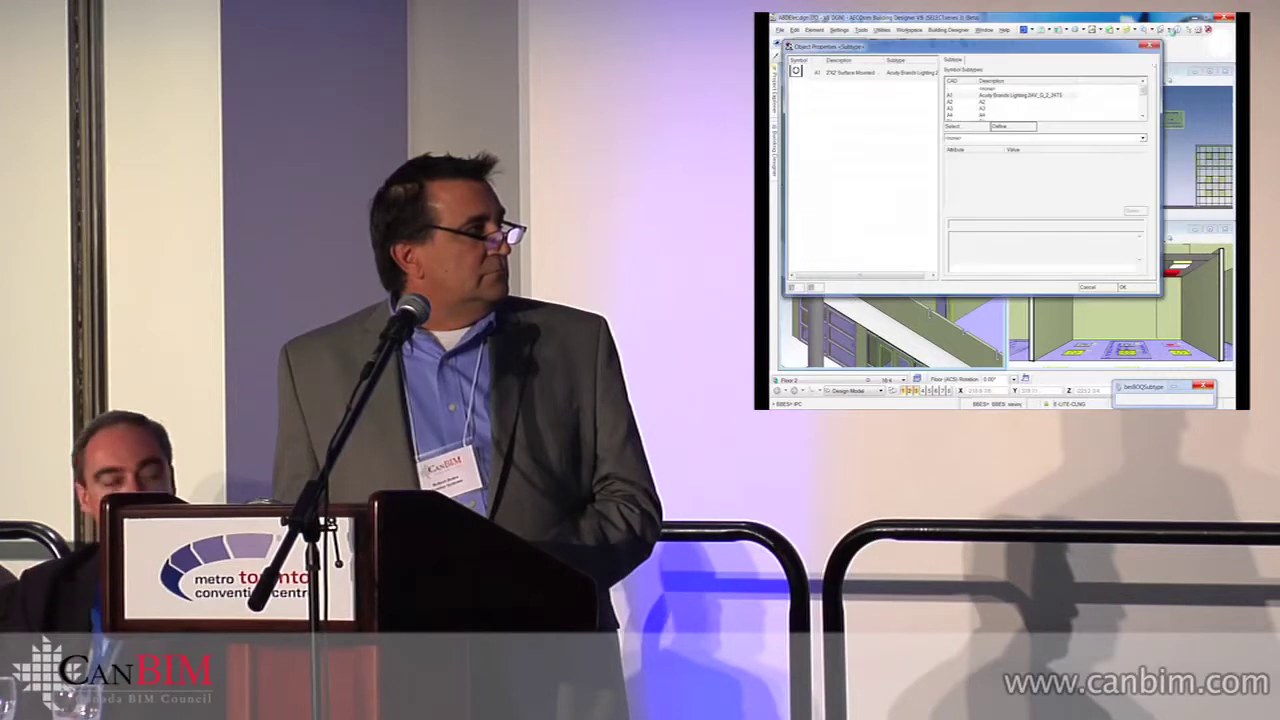
{"action": "left_click", "coordinate": [1122, 287]}
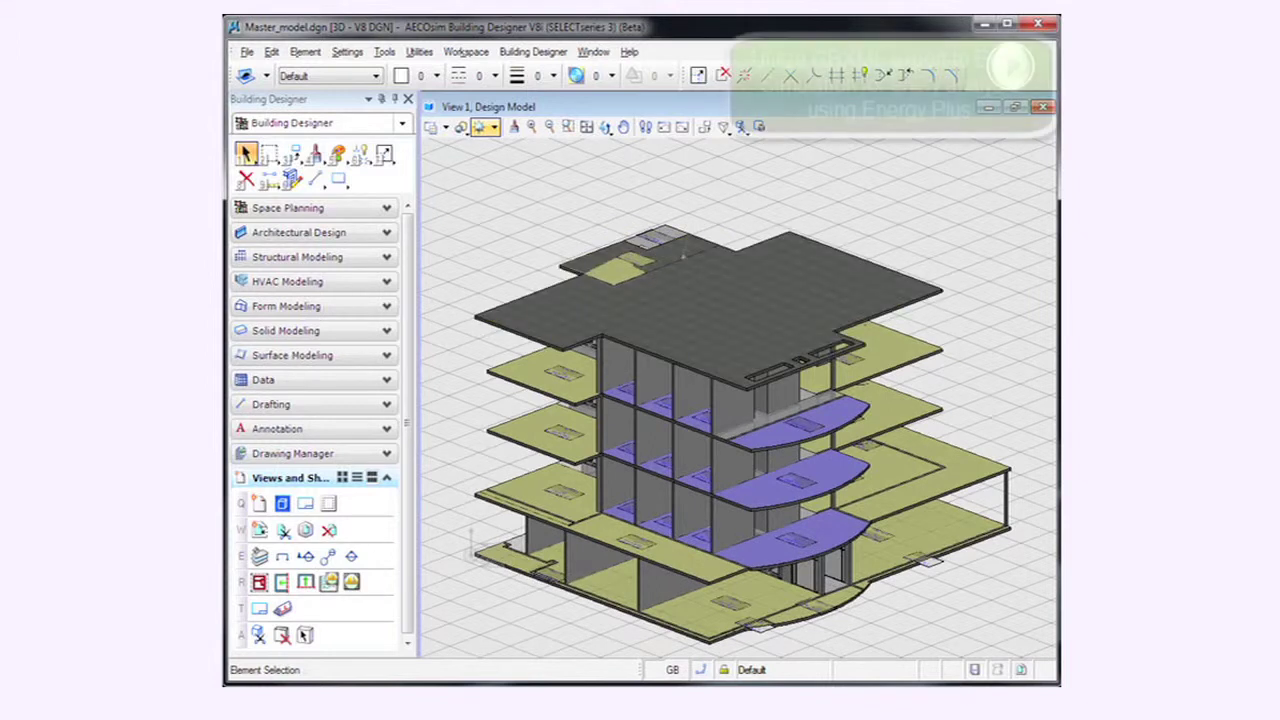
Export the master model to gbXML, creating the Energy Analysis Model
{"action": "left_click", "coordinate": [246, 51]}
{"action": "mouse_move", "coordinate": [297, 337]}
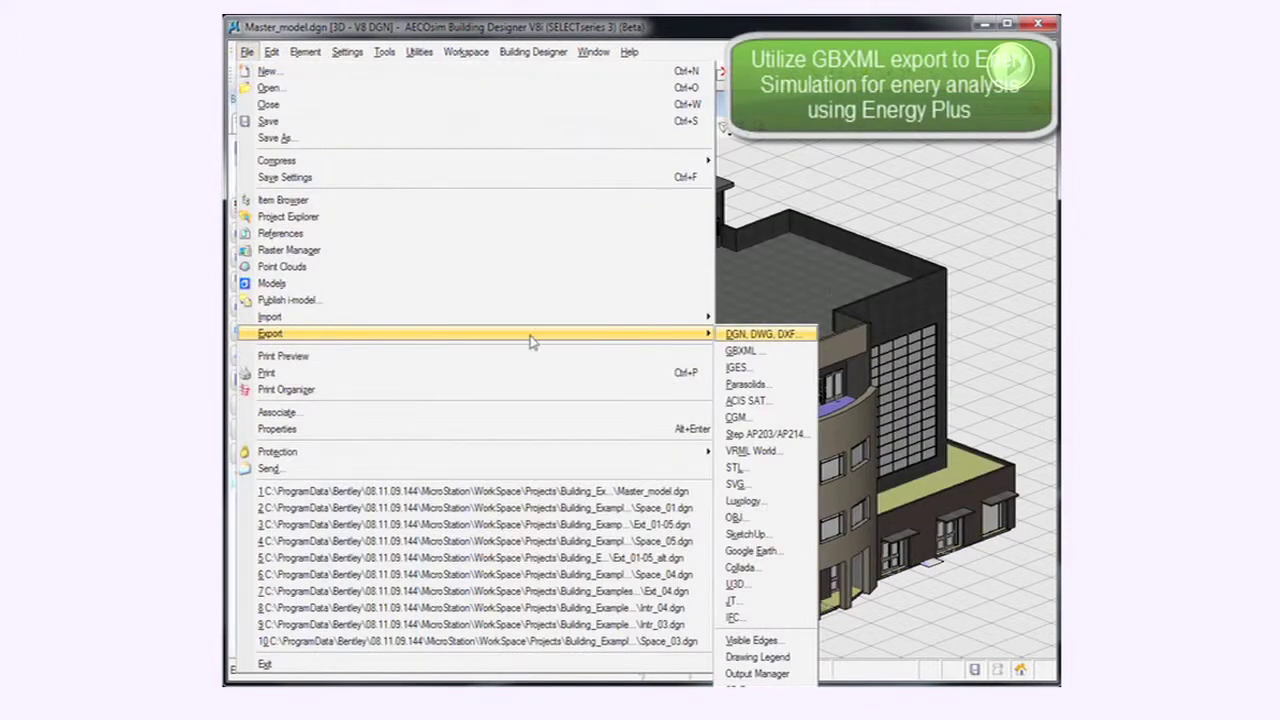
{"action": "left_click", "coordinate": [741, 352]}
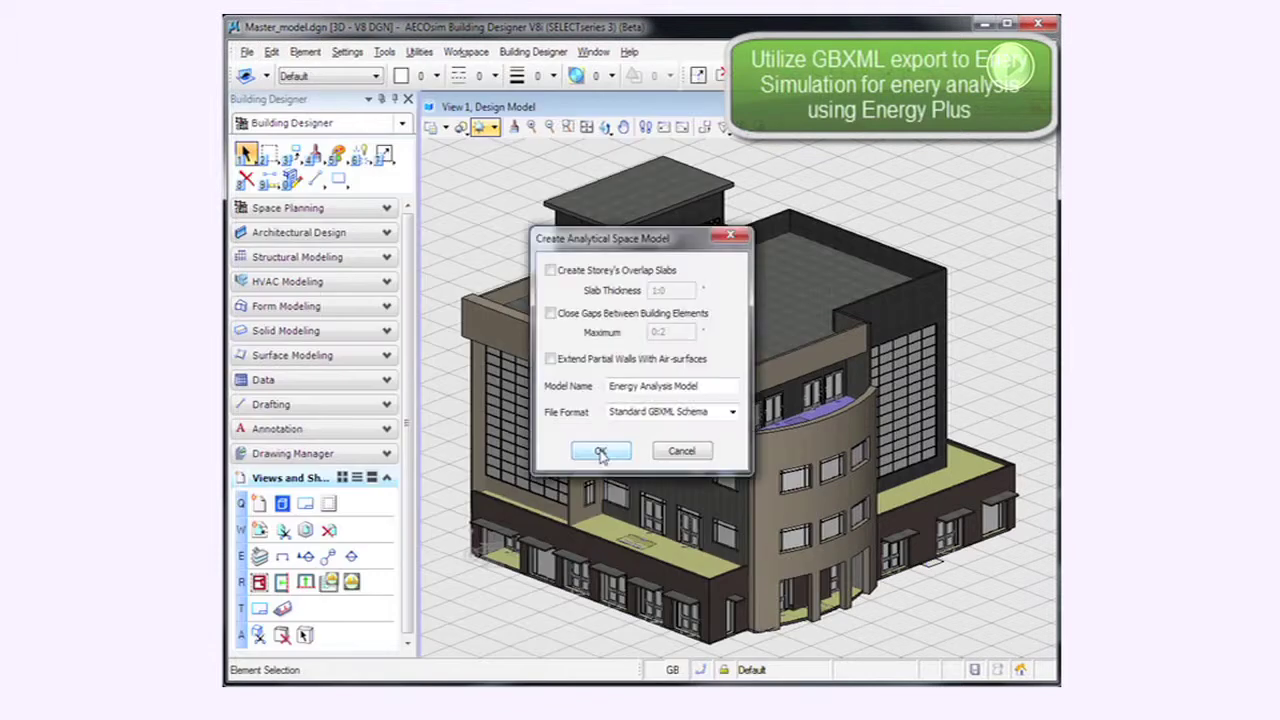
{"action": "left_click", "coordinate": [598, 451]}
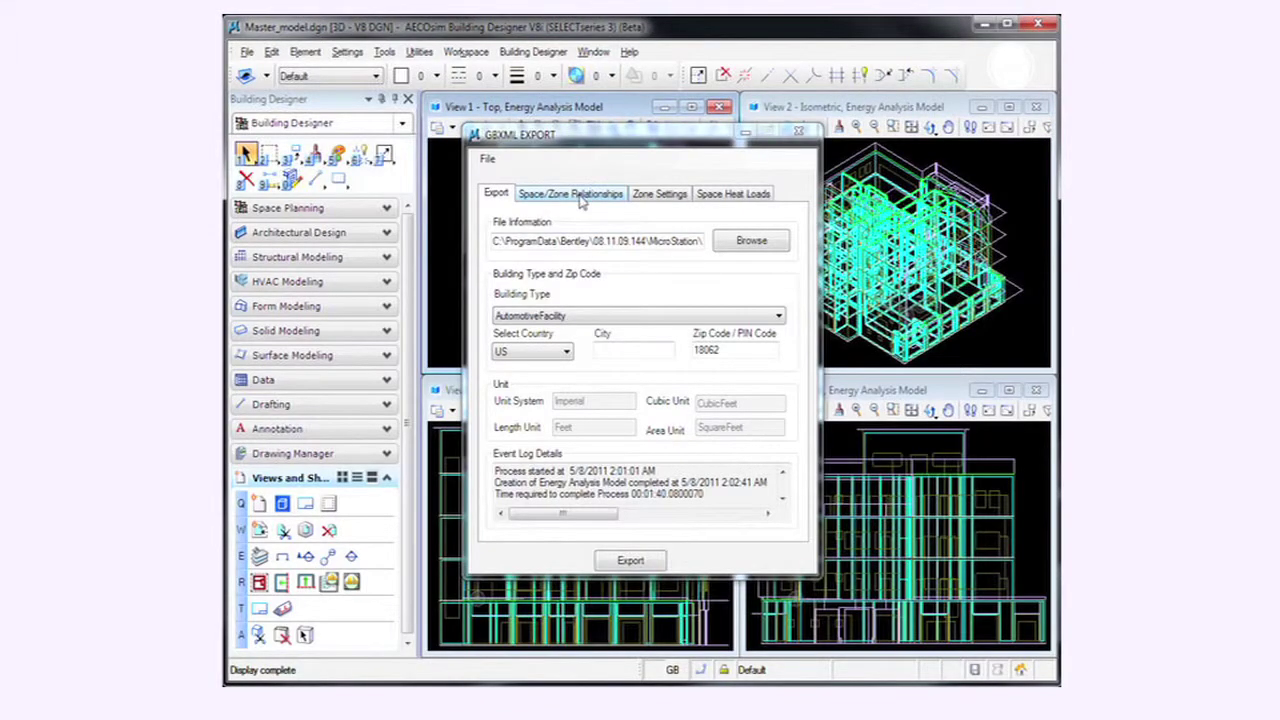
{"action": "left_click", "coordinate": [580, 195]}
{"action": "left_click", "coordinate": [745, 132]}
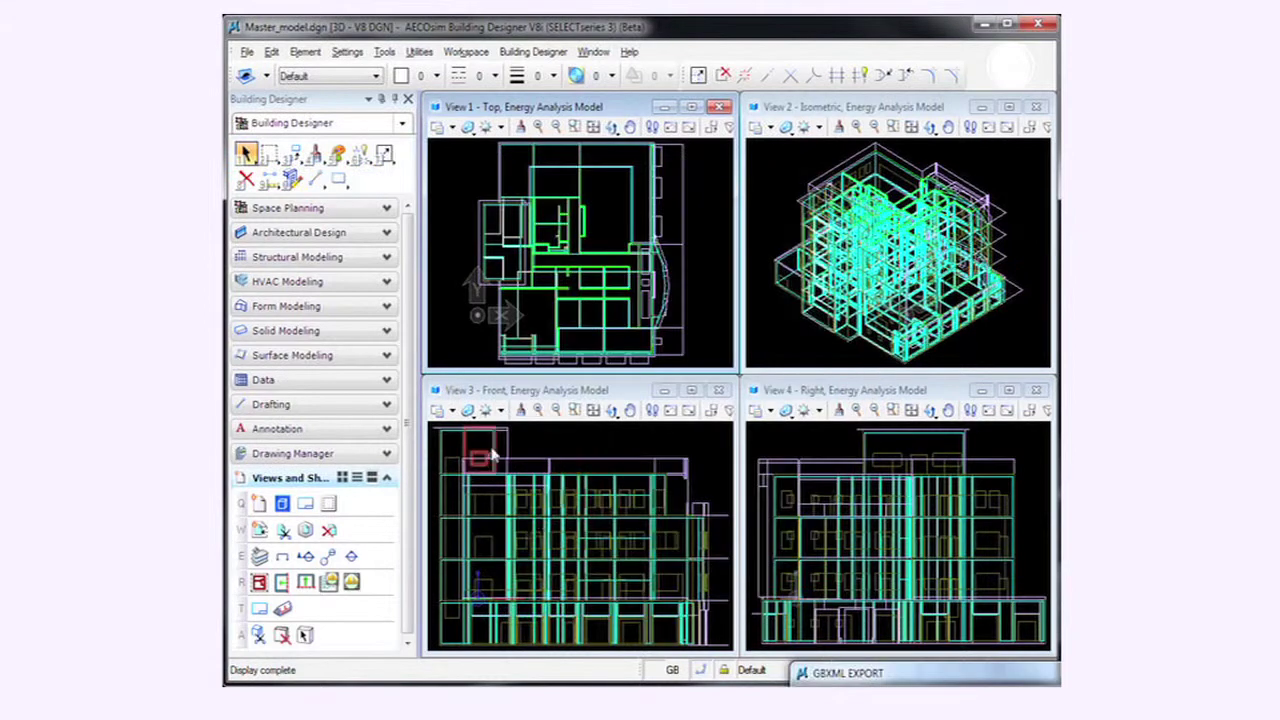
Maximize the energy model view, set it isometric and shaded, and orbit to inspect it
{"action": "left_click", "coordinate": [692, 107]}
{"action": "left_click", "coordinate": [457, 126]}
{"action": "left_click", "coordinate": [737, 375]}
{"action": "left_click", "coordinate": [605, 127]}
{"action": "left_click_drag", "start_coordinate": [551, 449], "coordinate": [690, 323]}
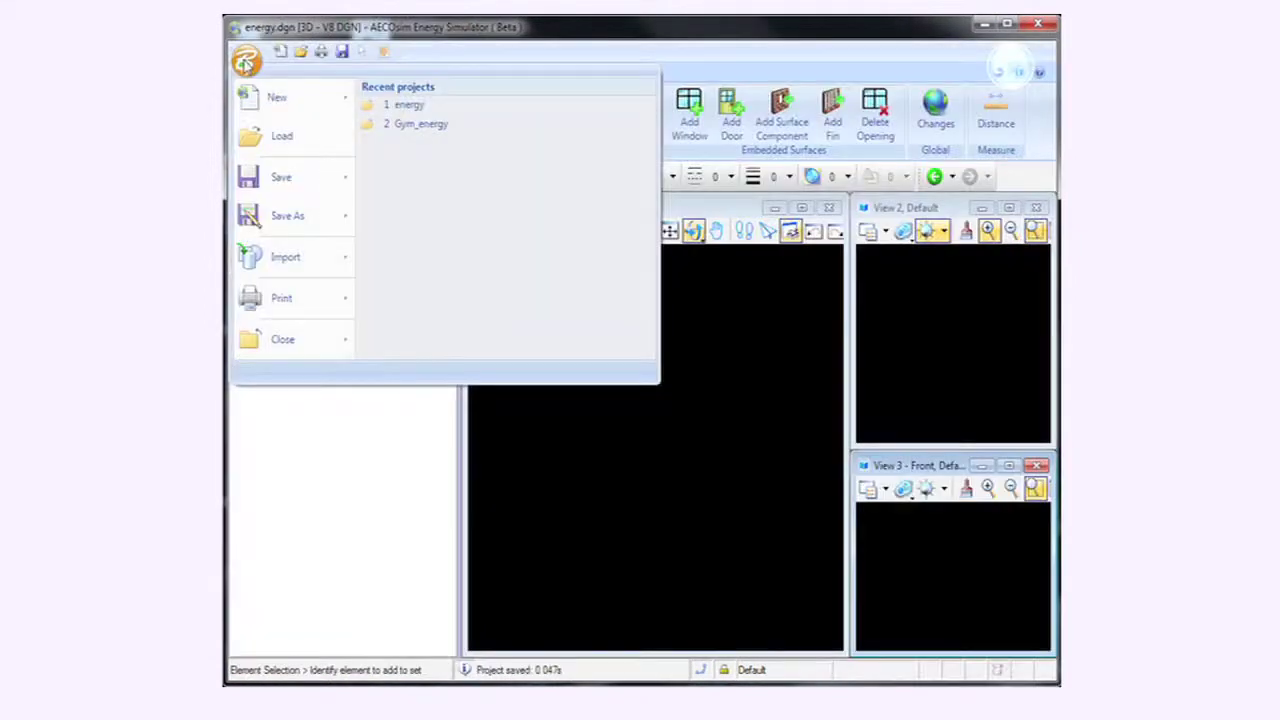
Import the exported gbXML file as a project in Energy Simulator
{"action": "mouse_move", "coordinate": [270, 262]}
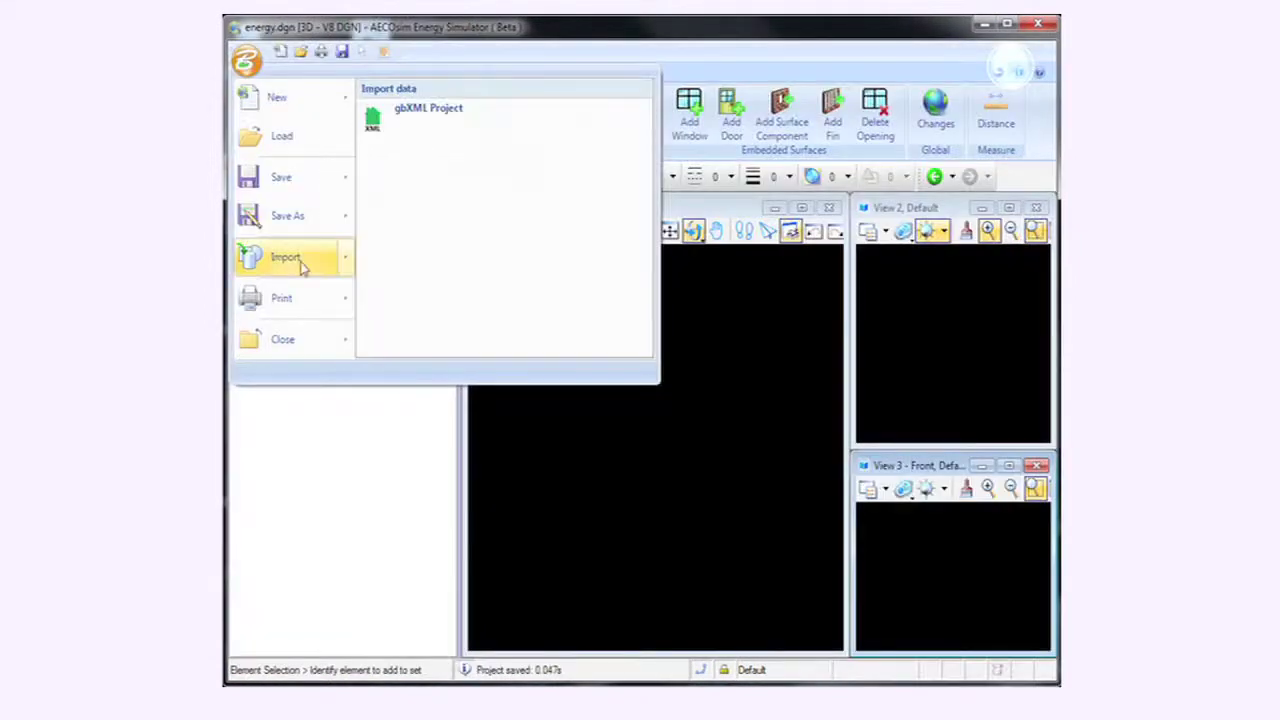
{"action": "left_click", "coordinate": [444, 133]}
{"action": "double_click", "coordinate": [593, 182]}
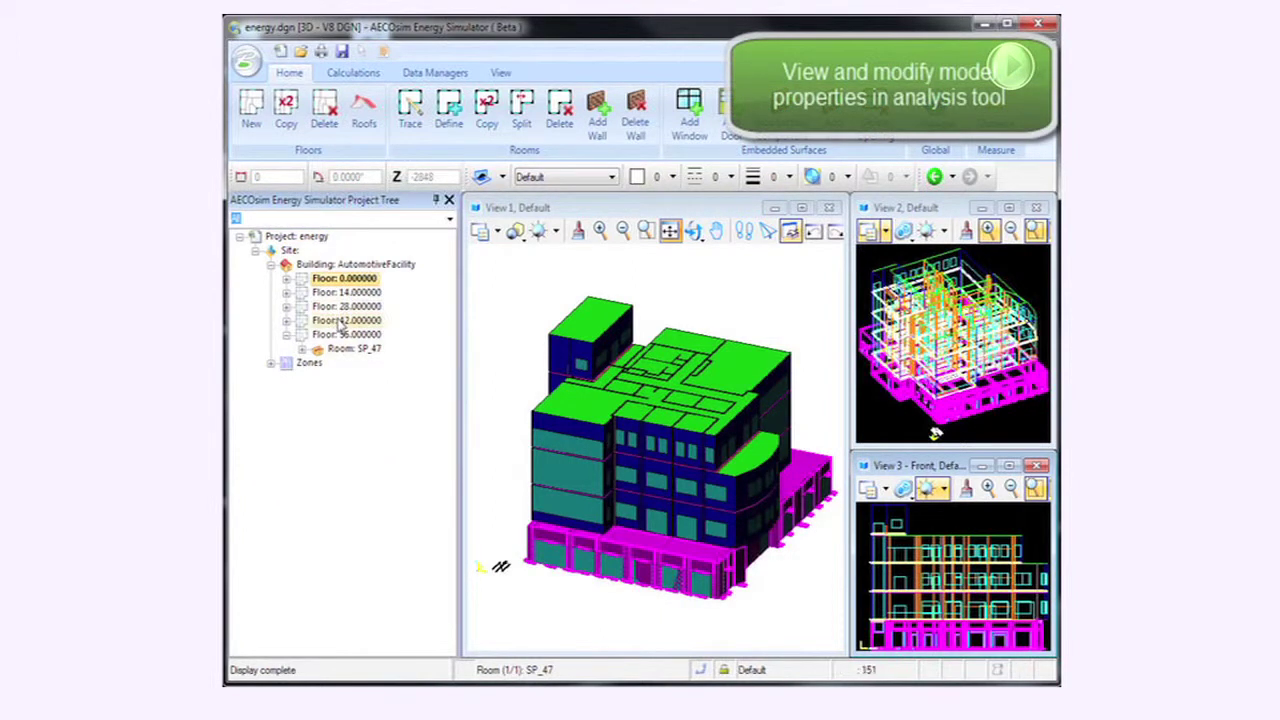
Expand the AutomotiveFacility floors in the project tree and show the ground floor in the view
{"action": "double_click", "coordinate": [340, 322]}
{"action": "scroll", "coordinate": [340, 450], "scroll_direction": "down", "scroll_amount": 5}
{"action": "right_click", "coordinate": [329, 590]}
{"action": "right_click", "coordinate": [326, 282]}
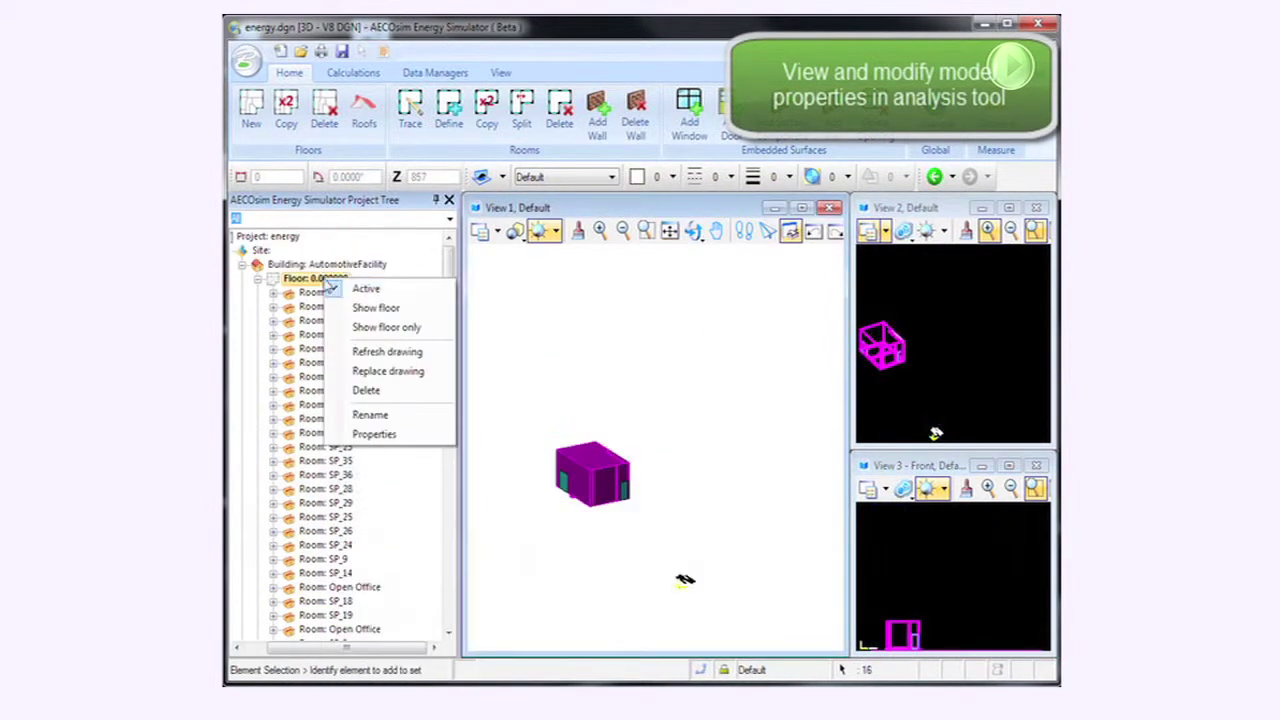
{"action": "left_click", "coordinate": [375, 307]}
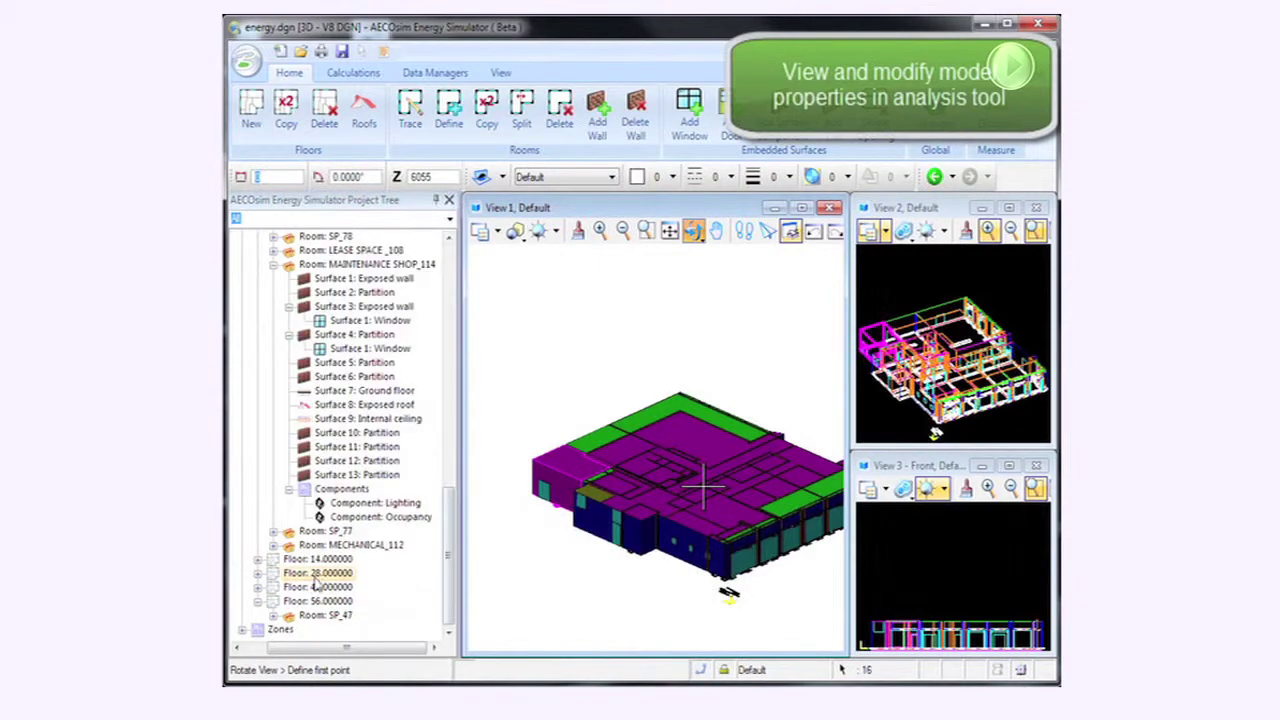
{"action": "right_click", "coordinate": [316, 584]}
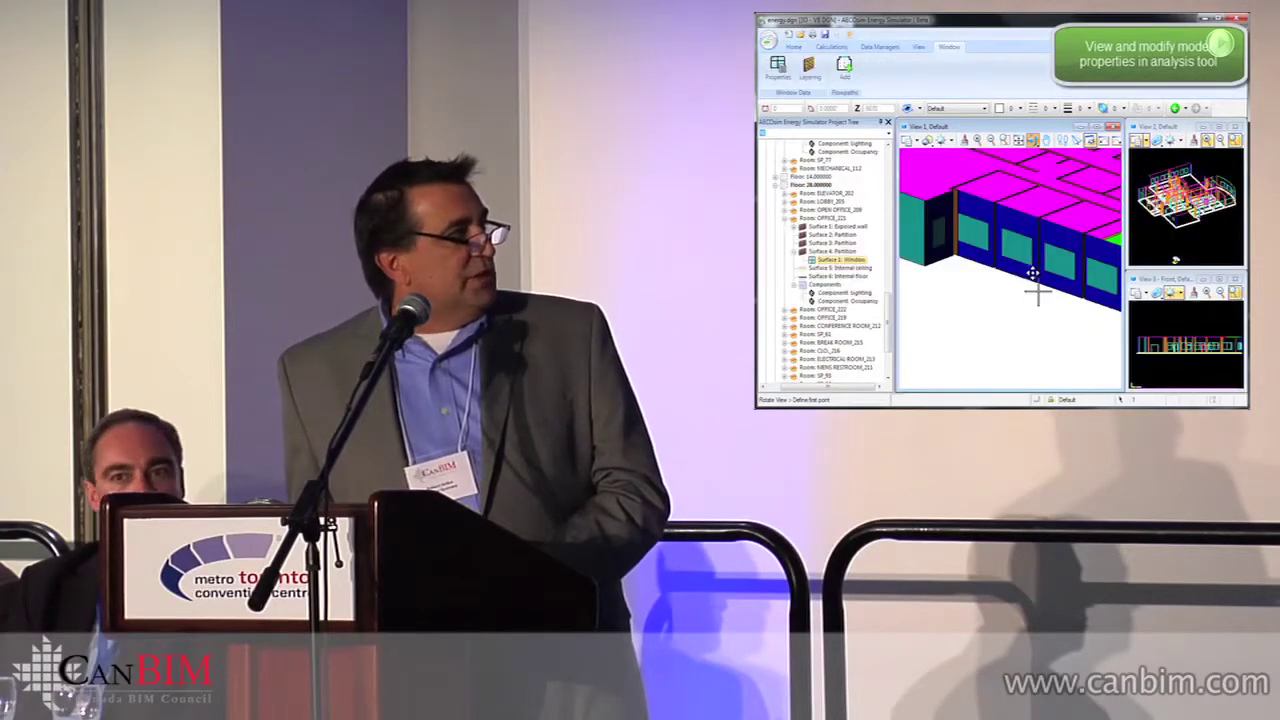